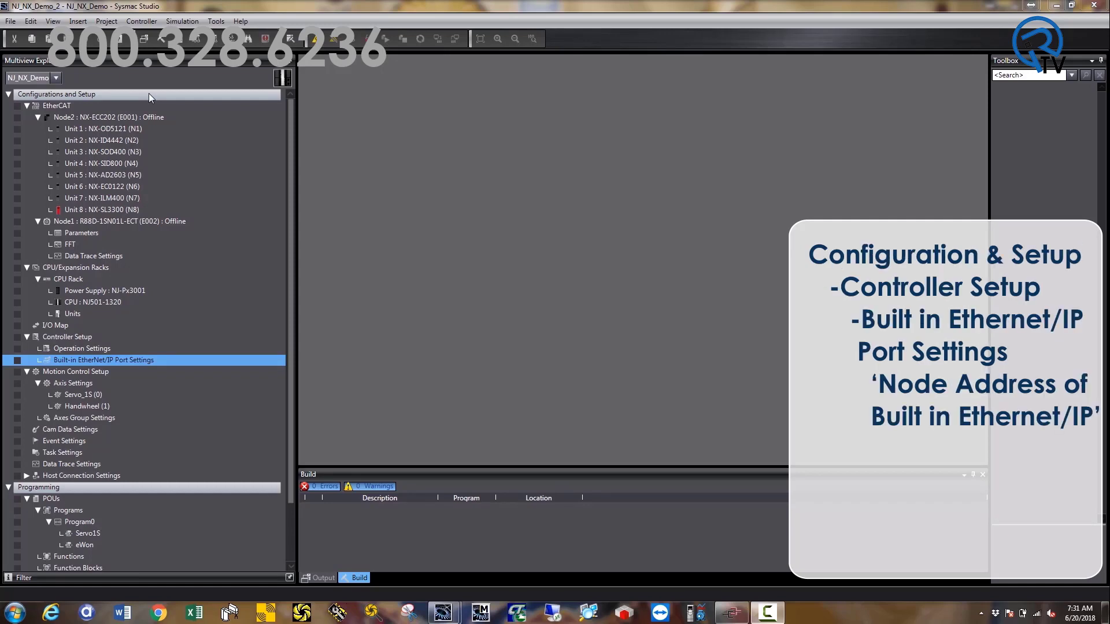
- Open the built-in EtherNet/IP port's FINS settings, leaving address conversion on Combination
double_click(148, 93)
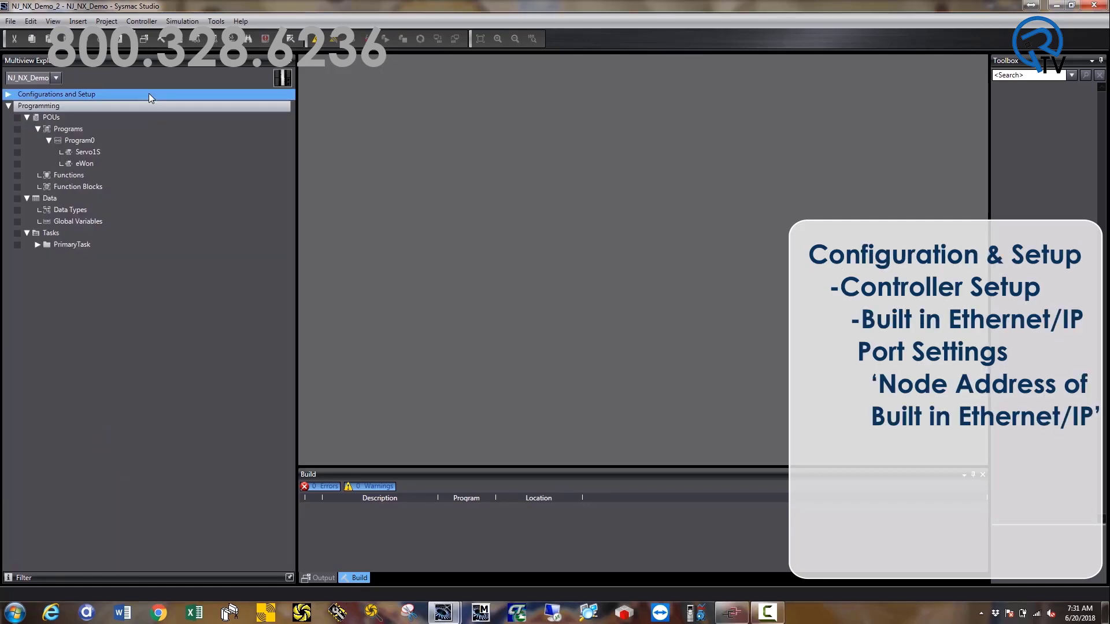
double_click(148, 92)
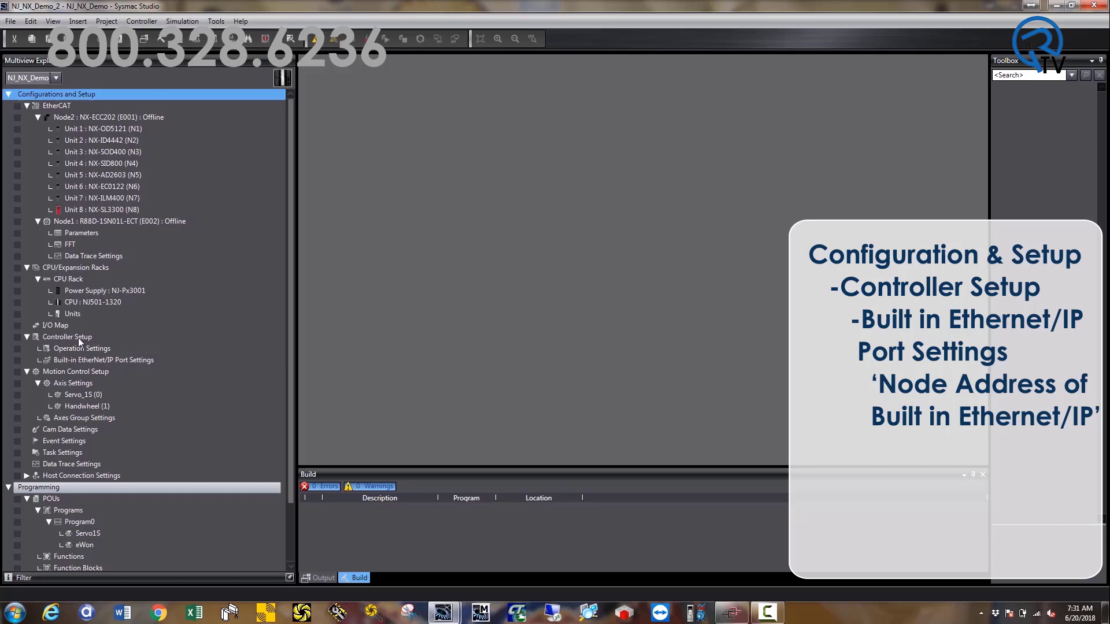
click(102, 360)
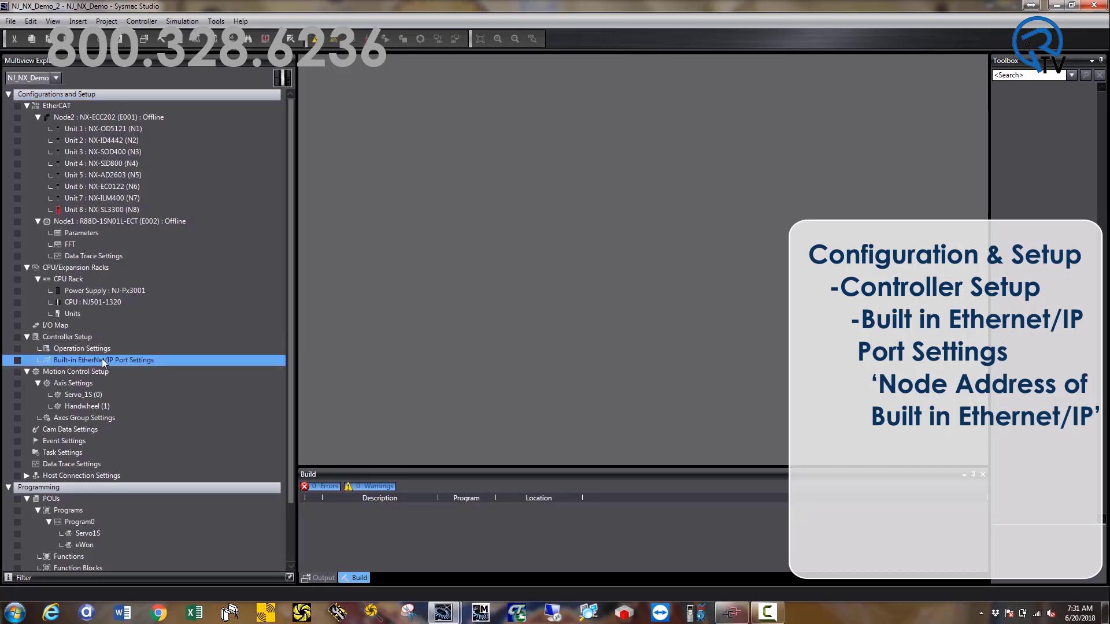
double_click(101, 359)
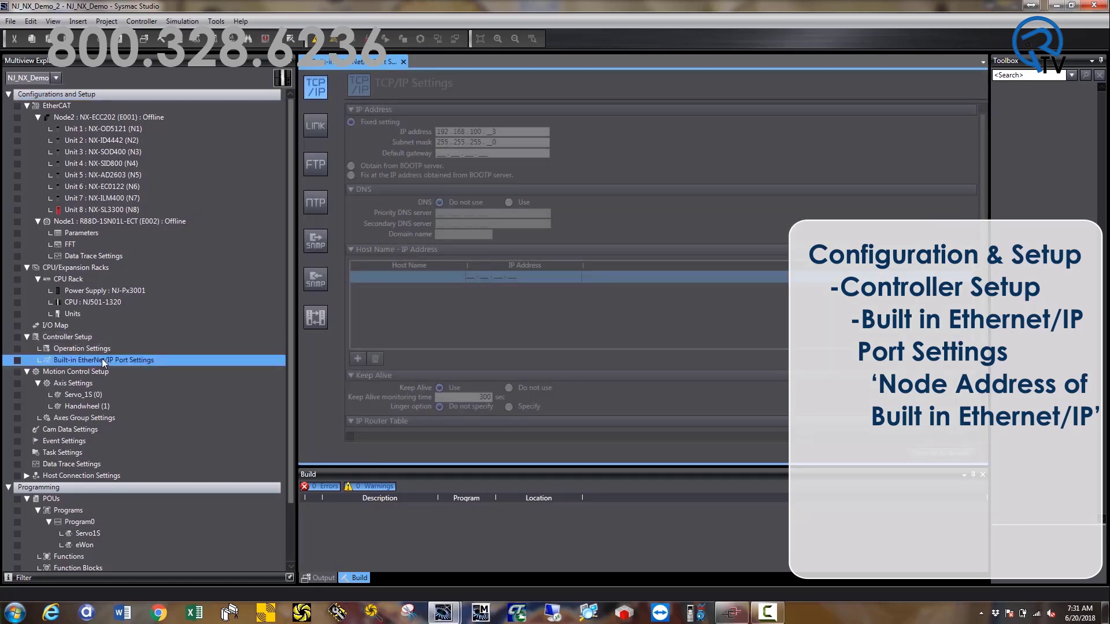
click(324, 316)
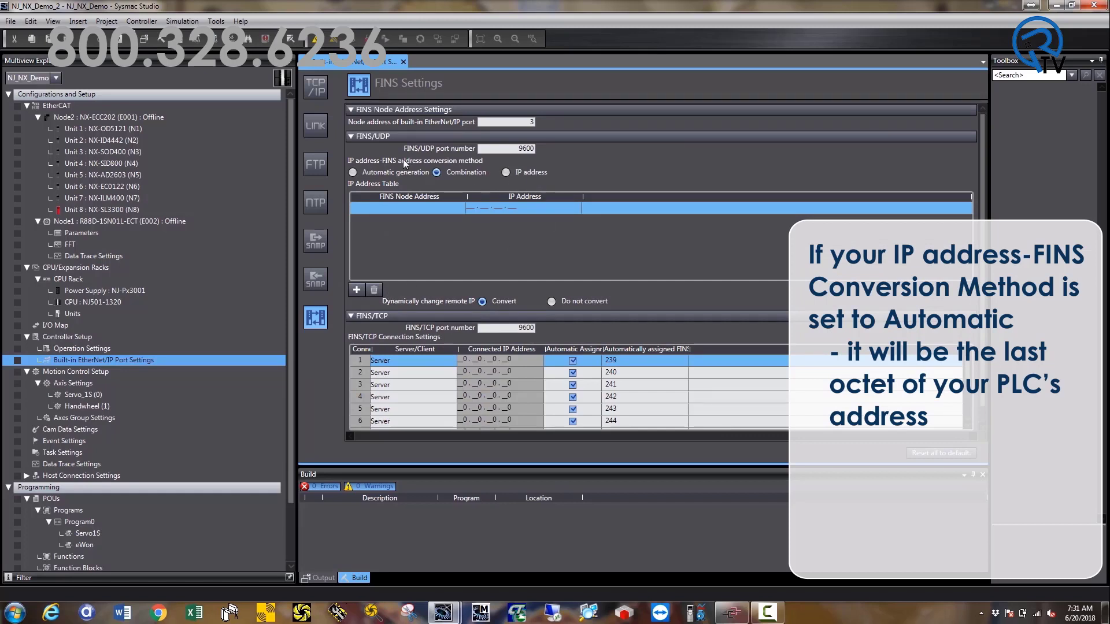
click(353, 173)
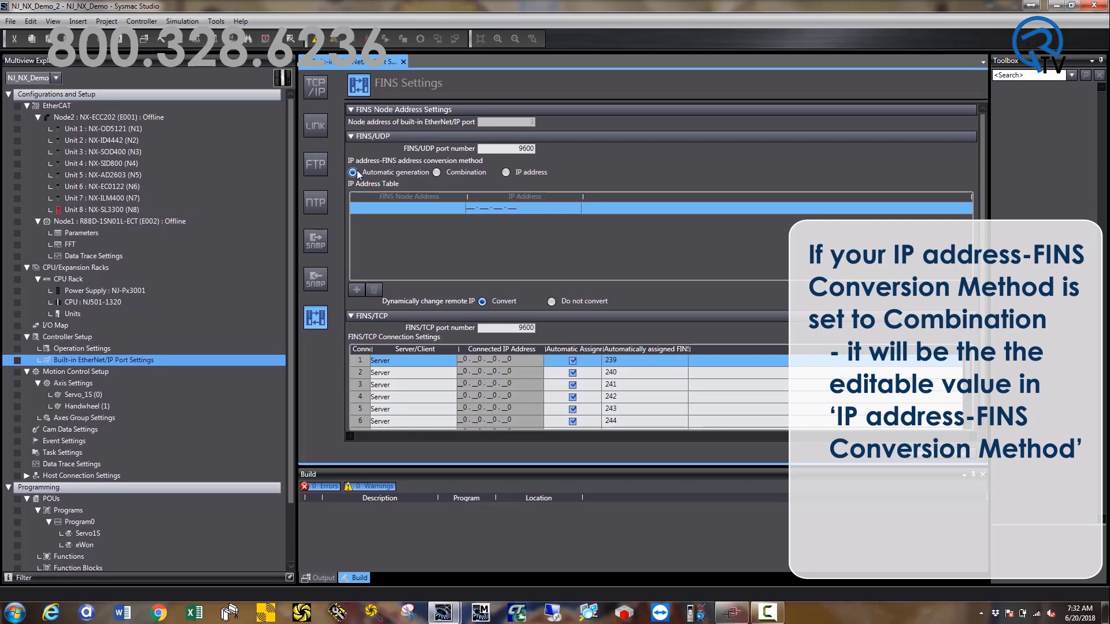
click(436, 172)
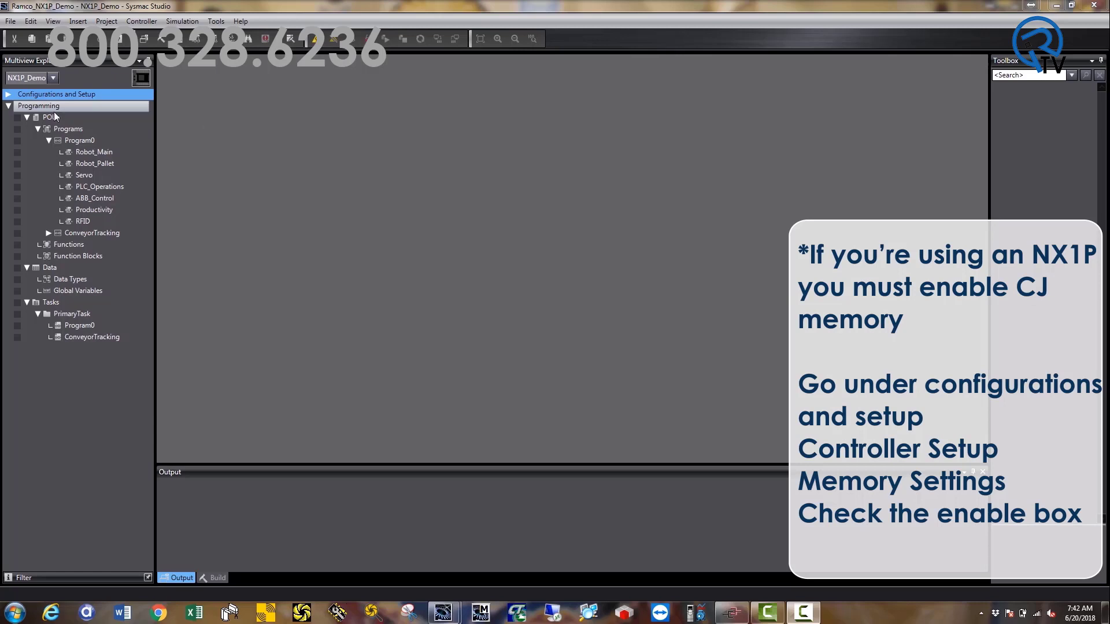
- Open Memory Settings under Configurations and Setup > Controller Setup
click(8, 96)
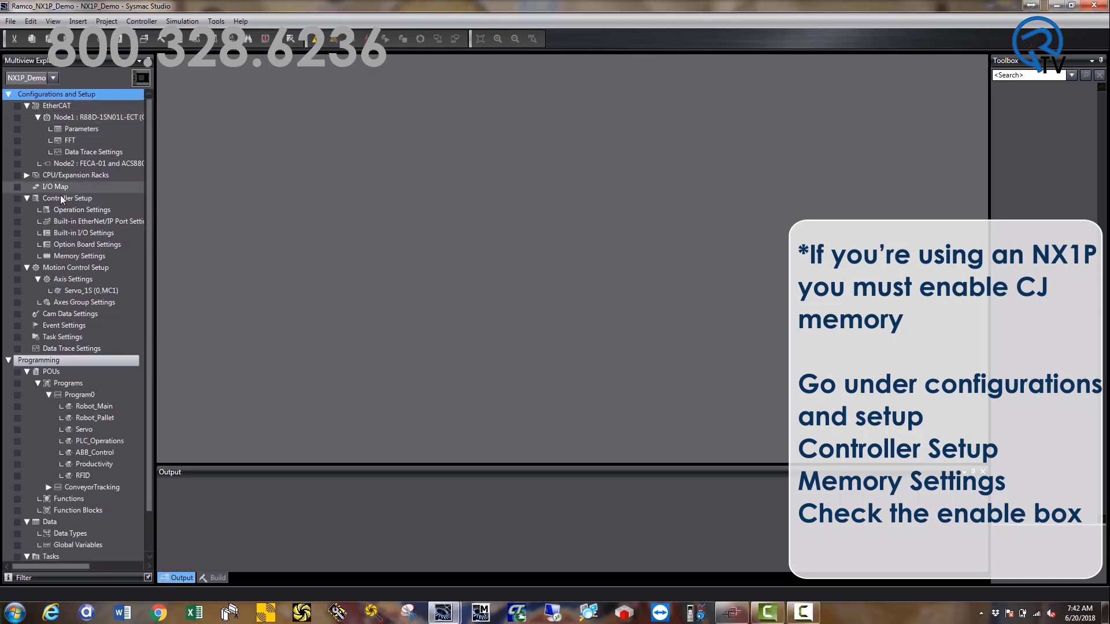
click(64, 199)
click(86, 258)
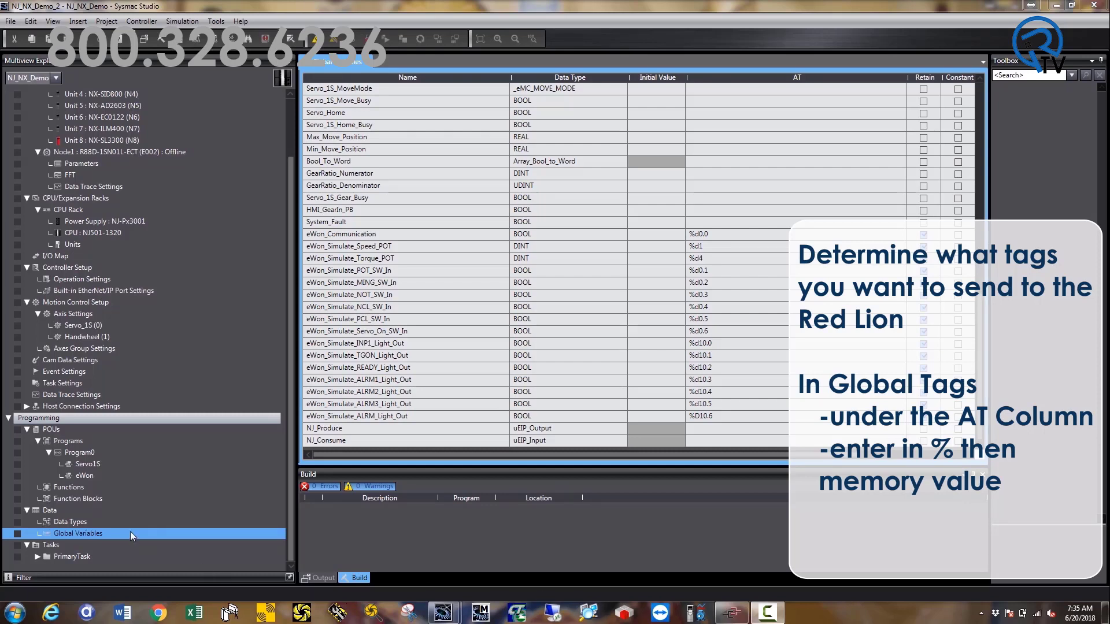
- Toggle Retain on the eWon_Communication variable, then clear it again
click(727, 236)
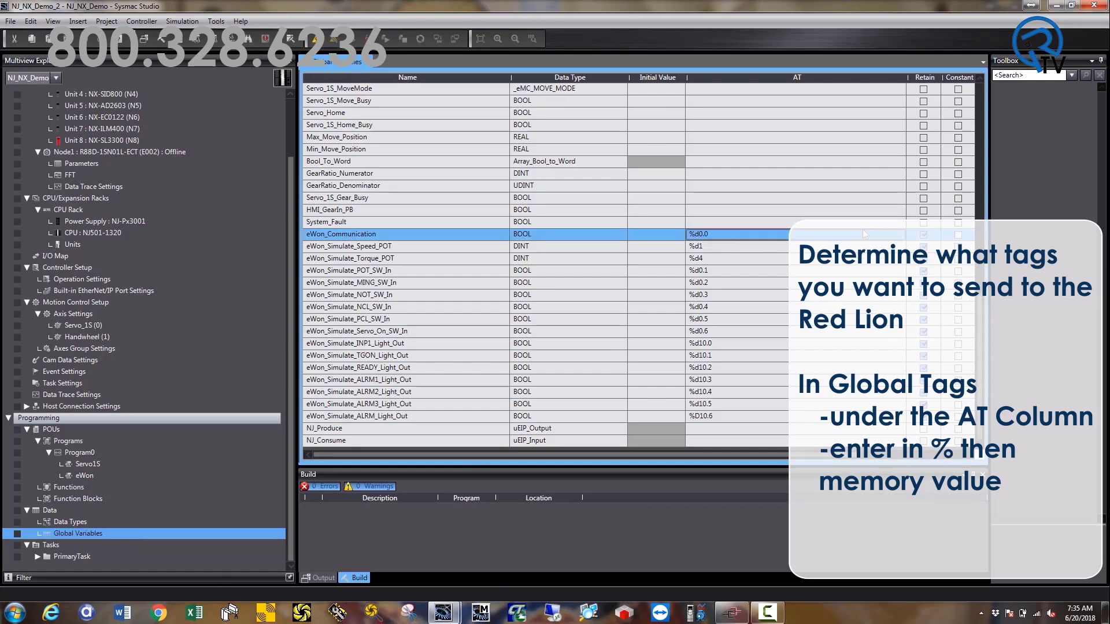
click(922, 235)
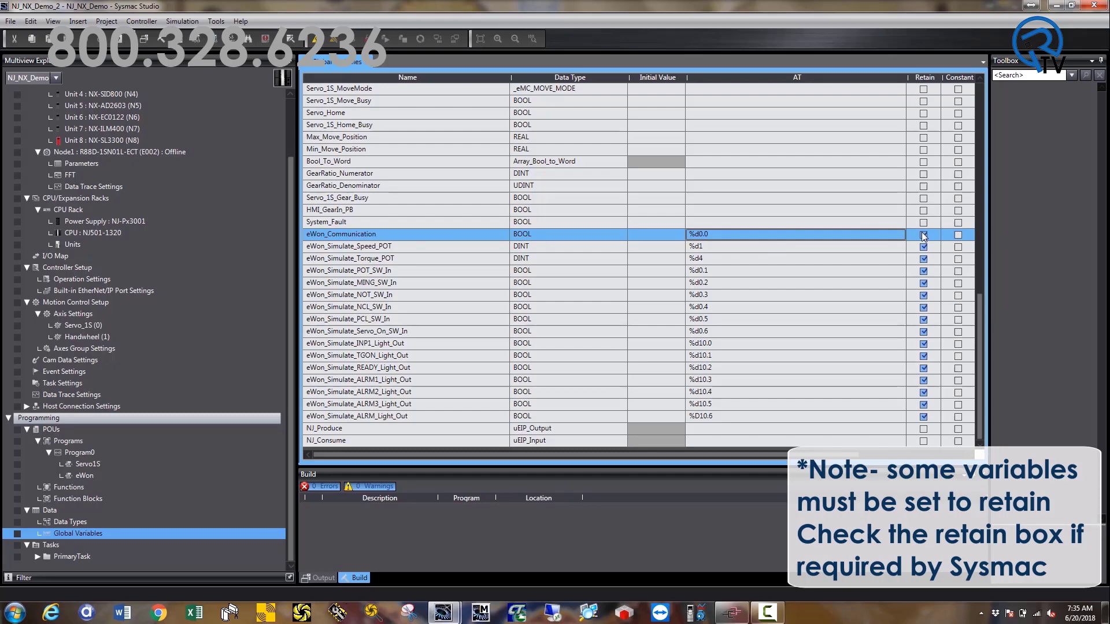
click(923, 236)
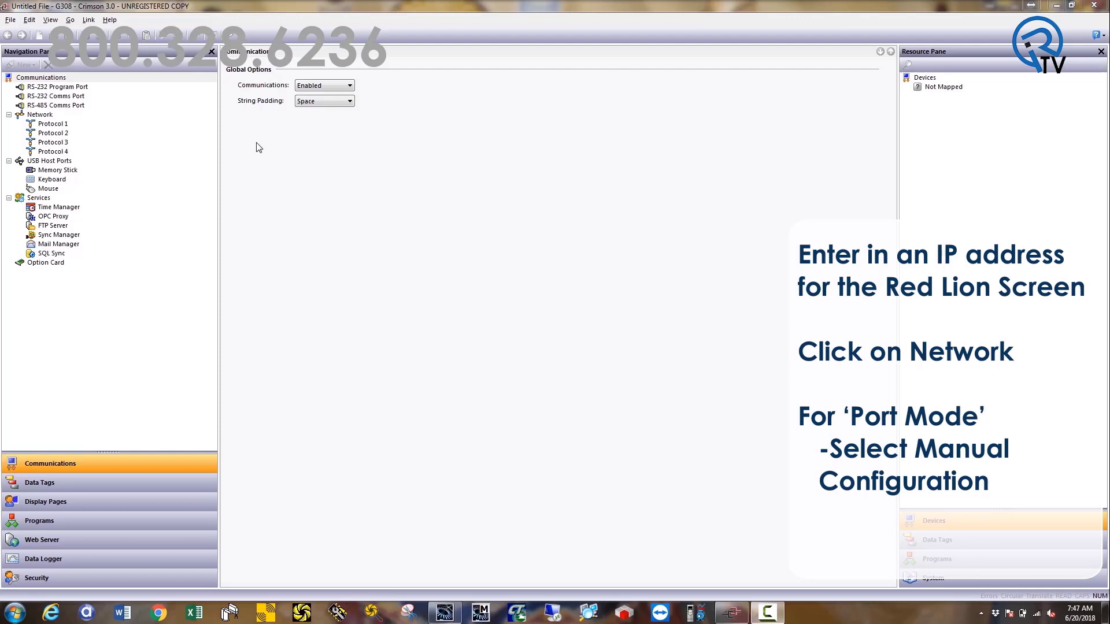
- Switch the Ethernet port to Manual Configuration and edit its IP address to 192.168.100.12
click(45, 118)
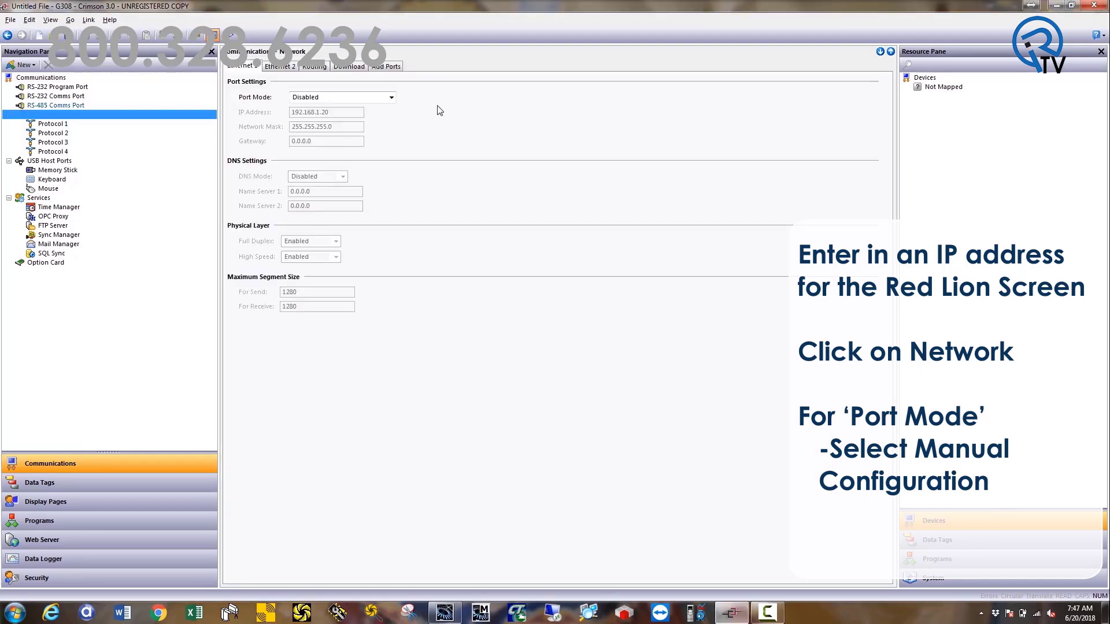
click(392, 97)
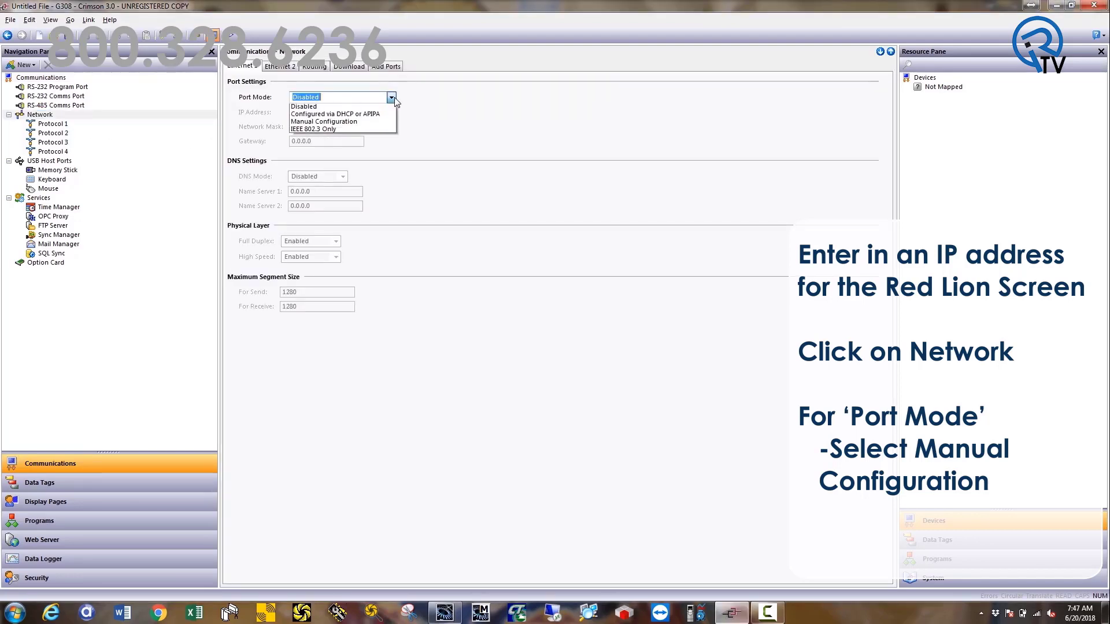
click(367, 121)
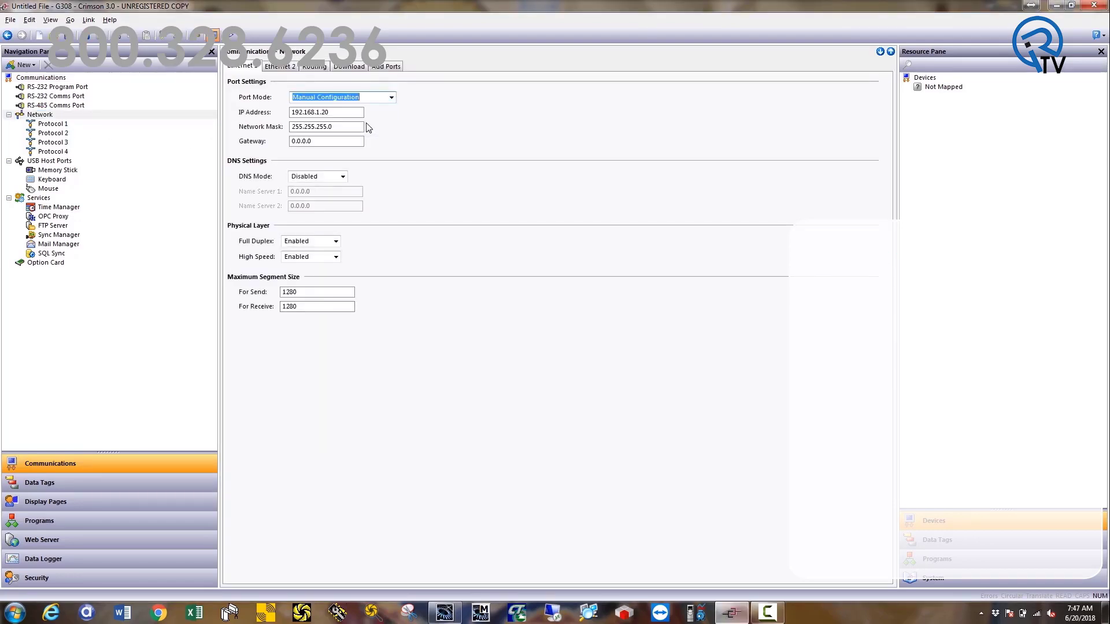
click(322, 113)
text(00.)
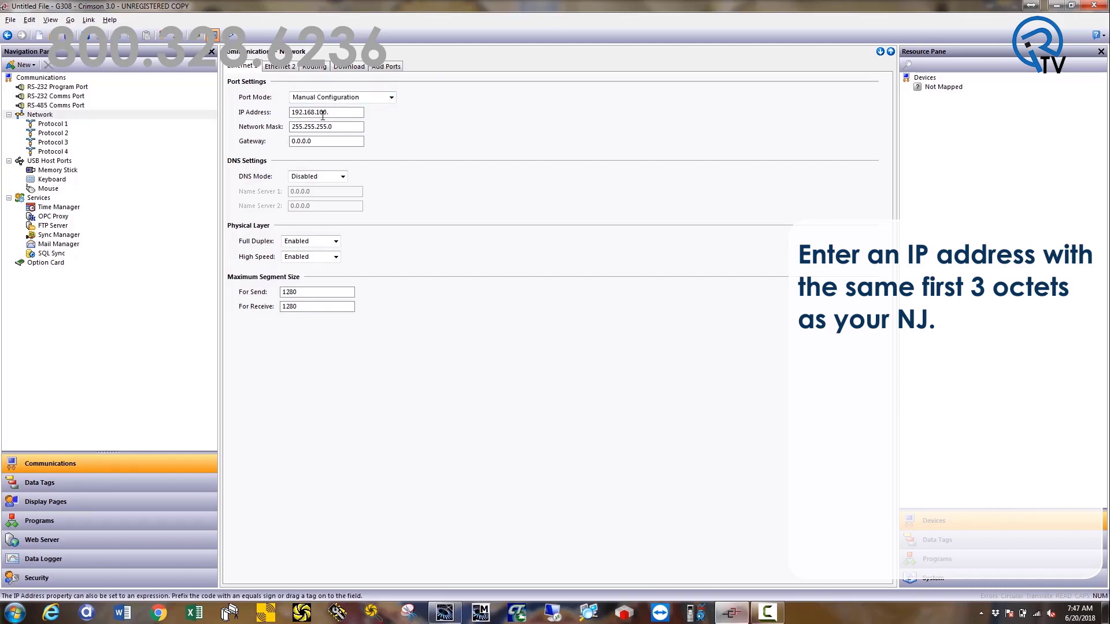
text(12)
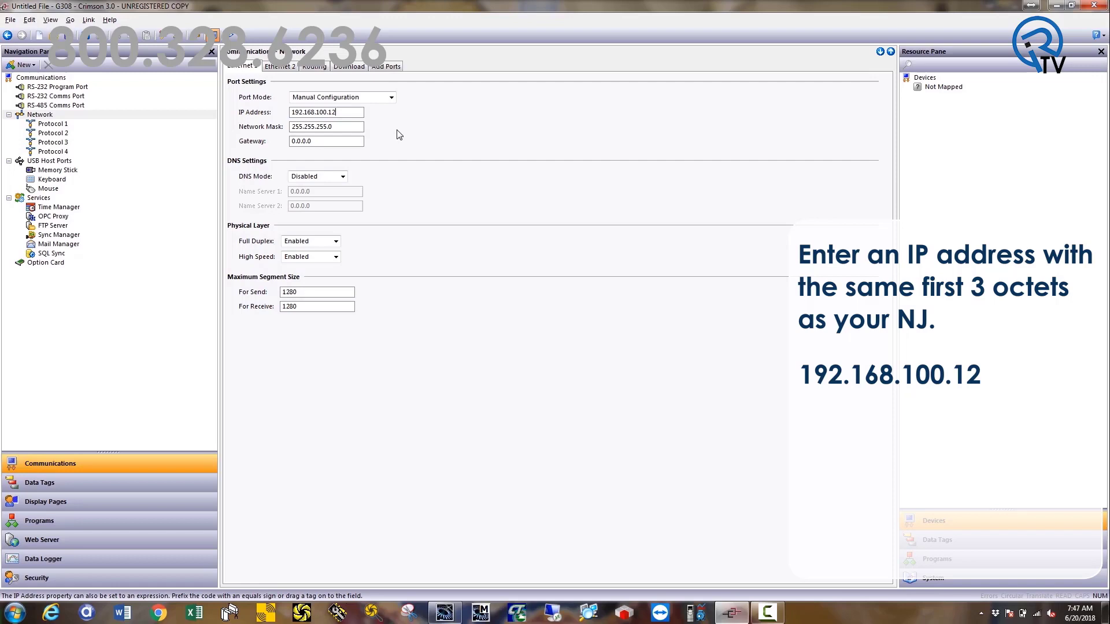
- Assign Protocol 1 the Omron Master via FINS driver and select the new PLC1 device
click(53, 124)
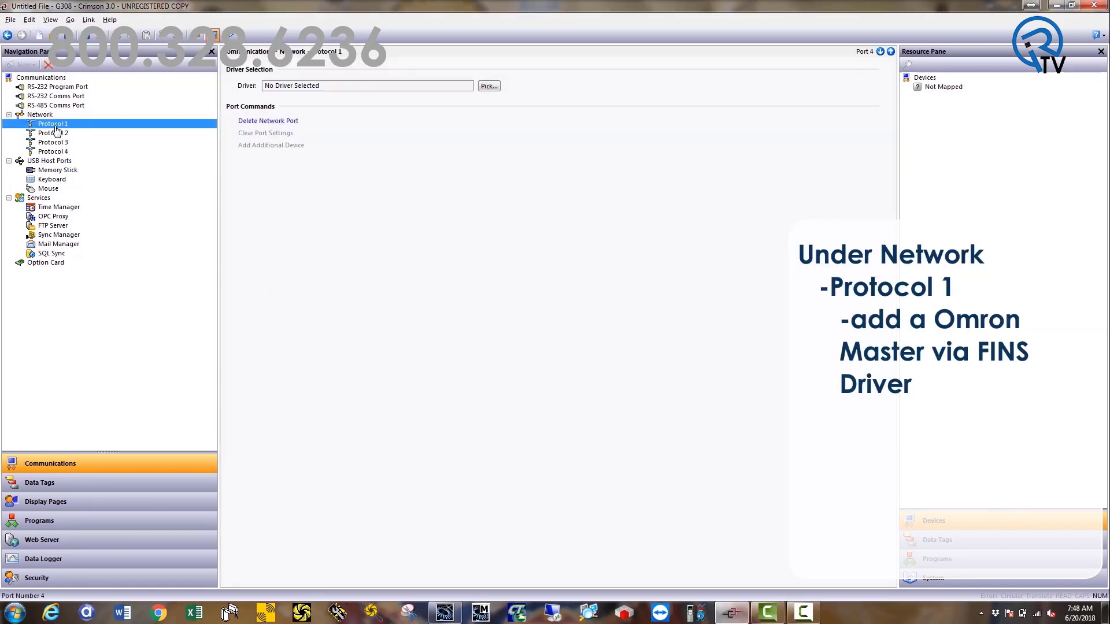
click(490, 86)
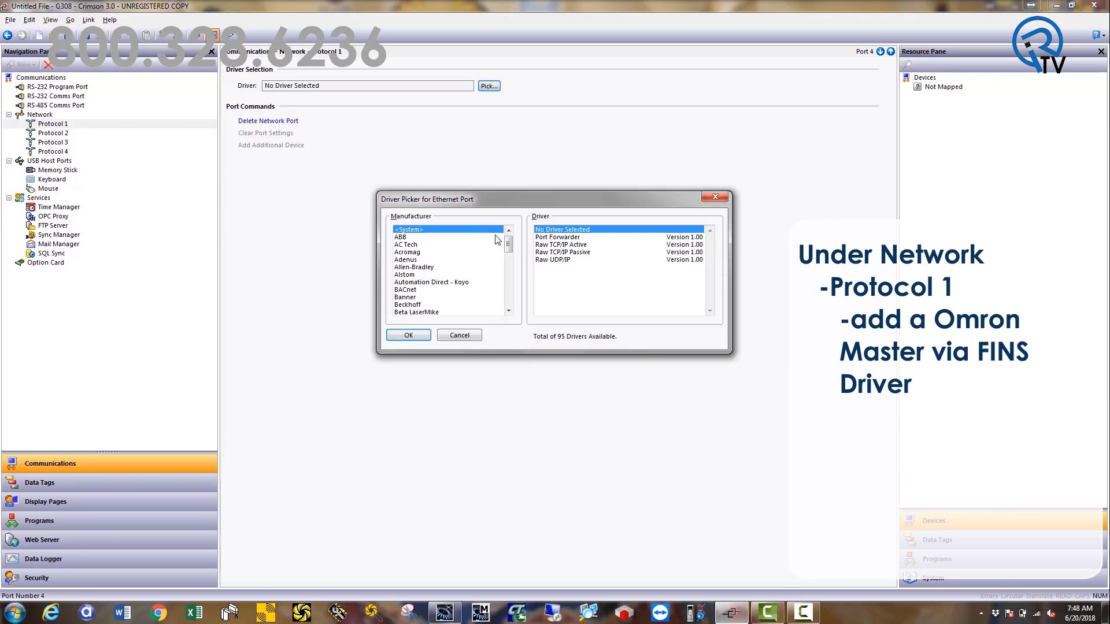
drag(508, 244, 509, 289)
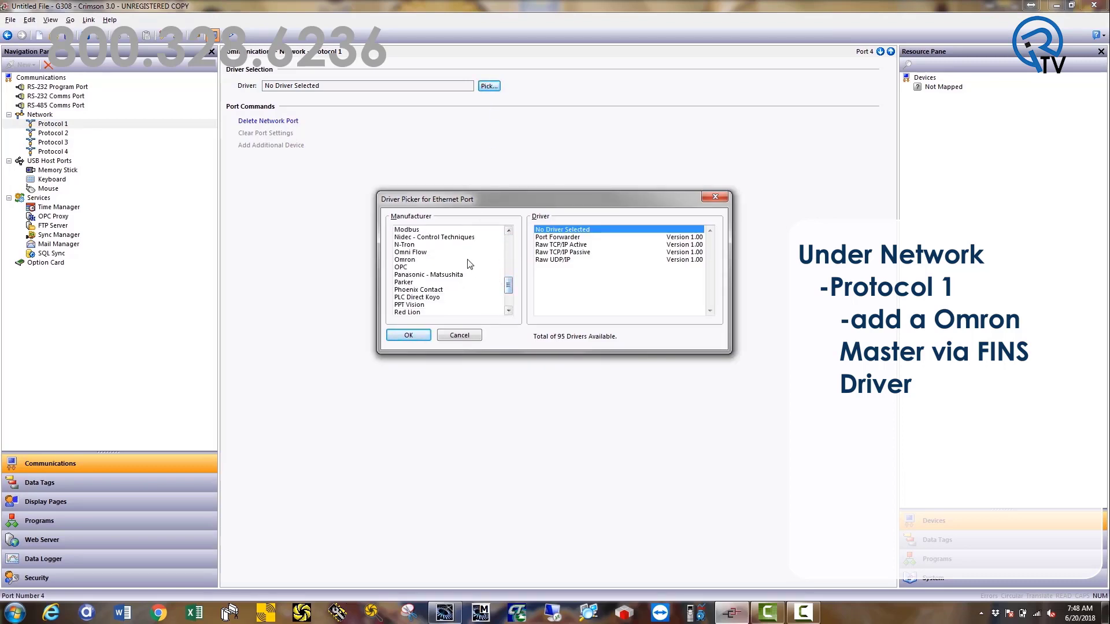
click(431, 260)
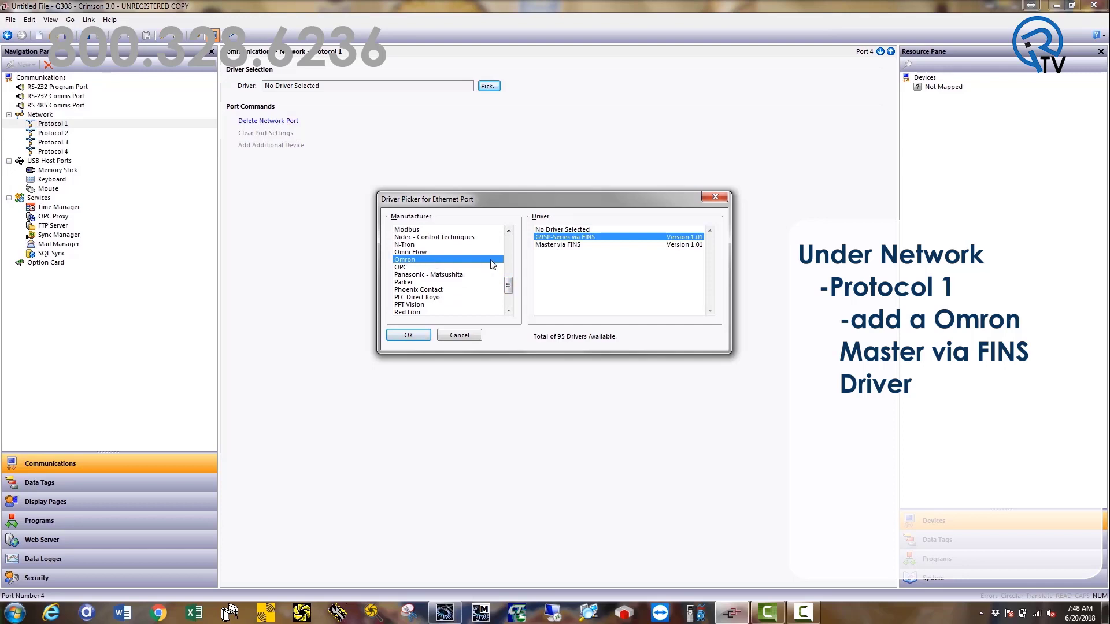
click(564, 245)
click(415, 335)
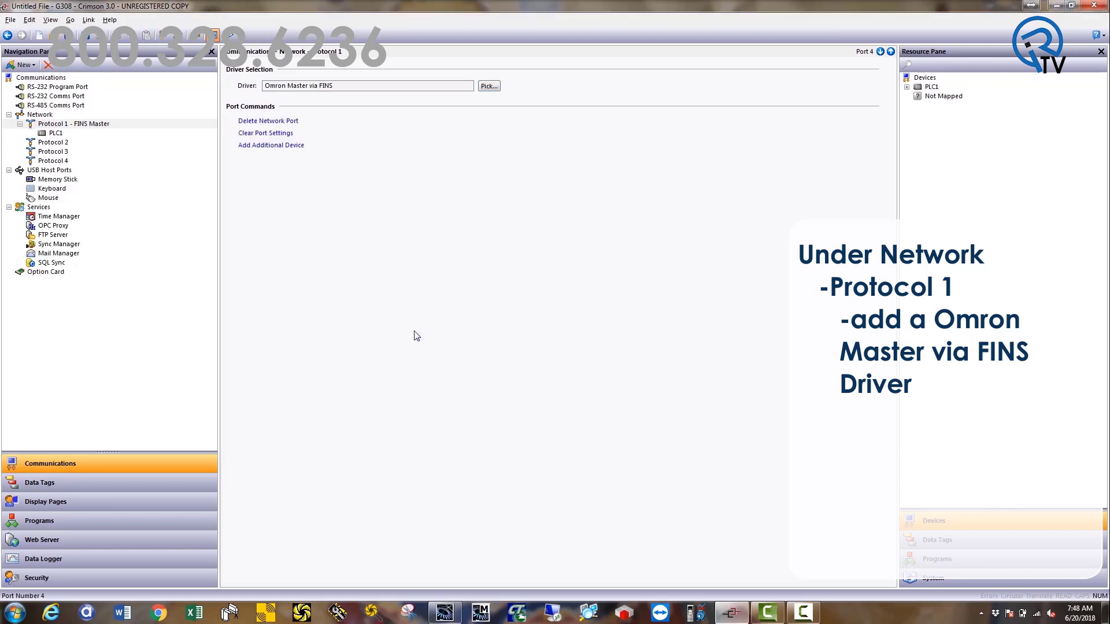
click(55, 132)
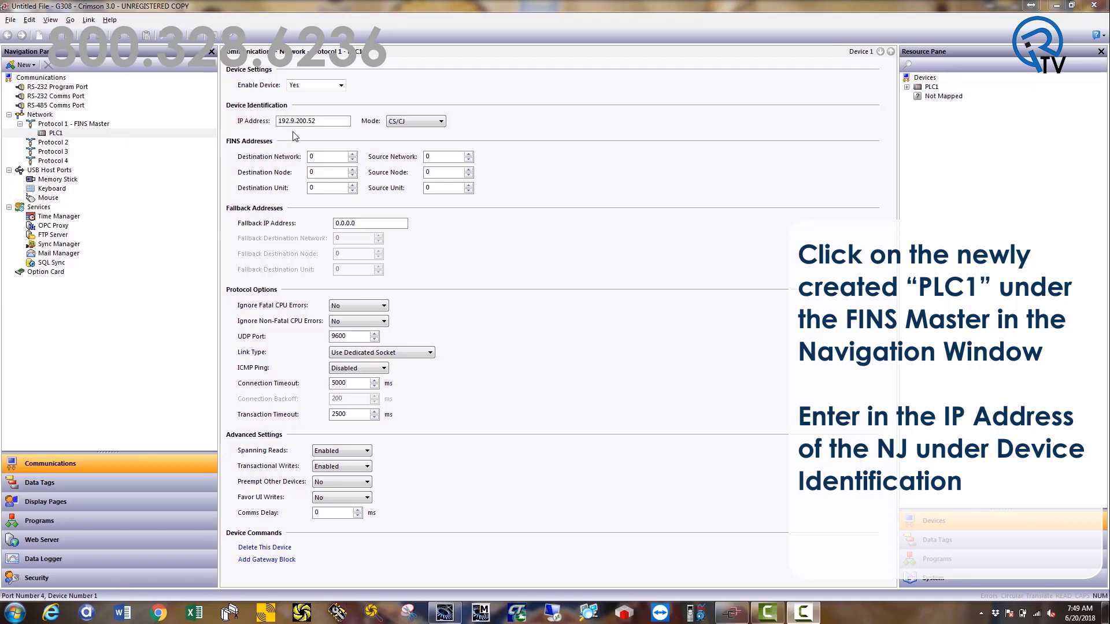
- Set PLC1's IP address to 192.168.100.3
double_click(311, 123)
drag(311, 123, 355, 126)
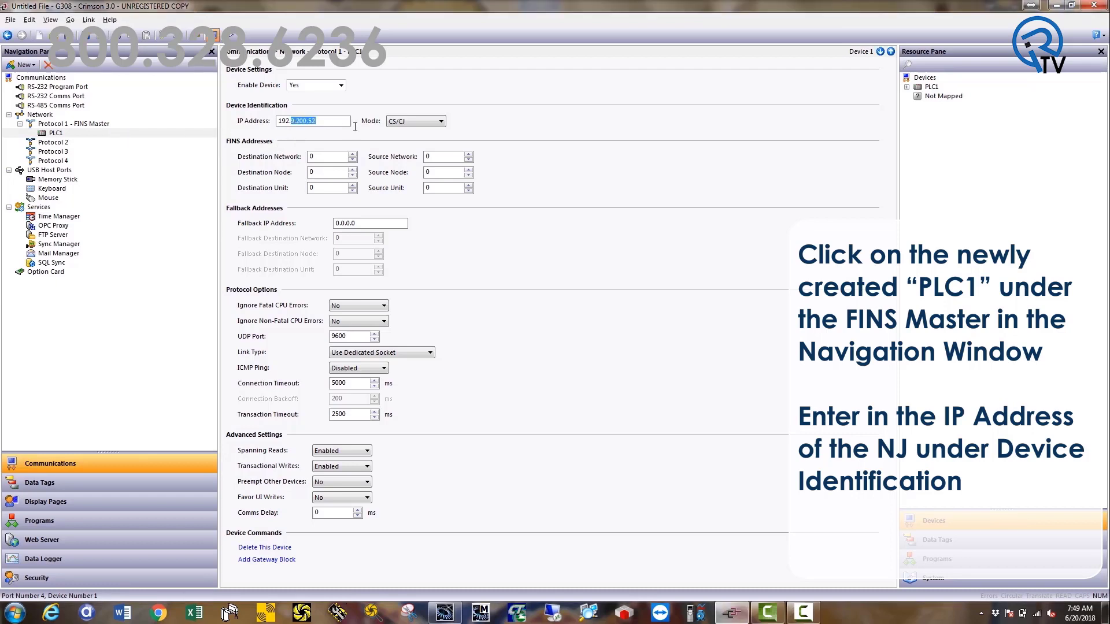
text(168)
text(.100.3)
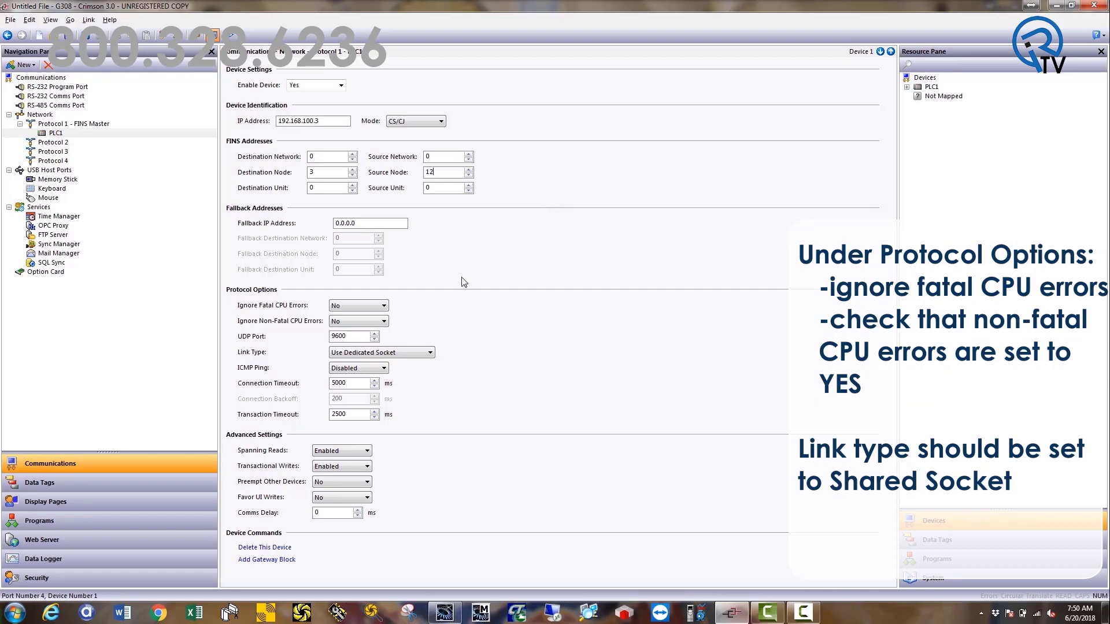
- Make PLC1 ignore fatal and non-fatal CPU errors and use a shared socket link
click(372, 306)
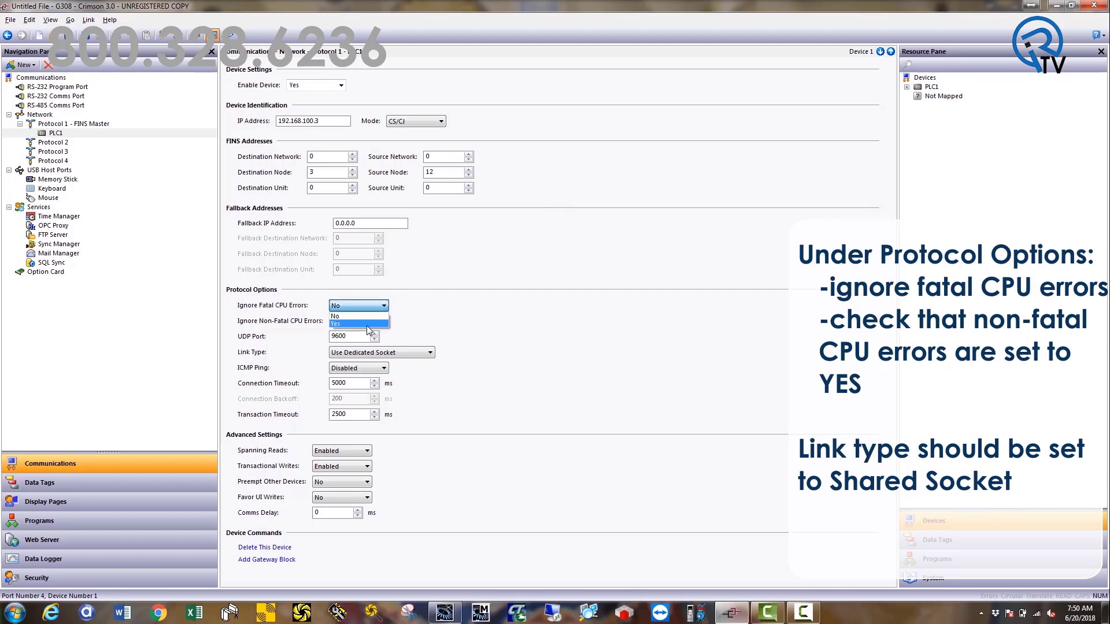
click(367, 325)
click(366, 322)
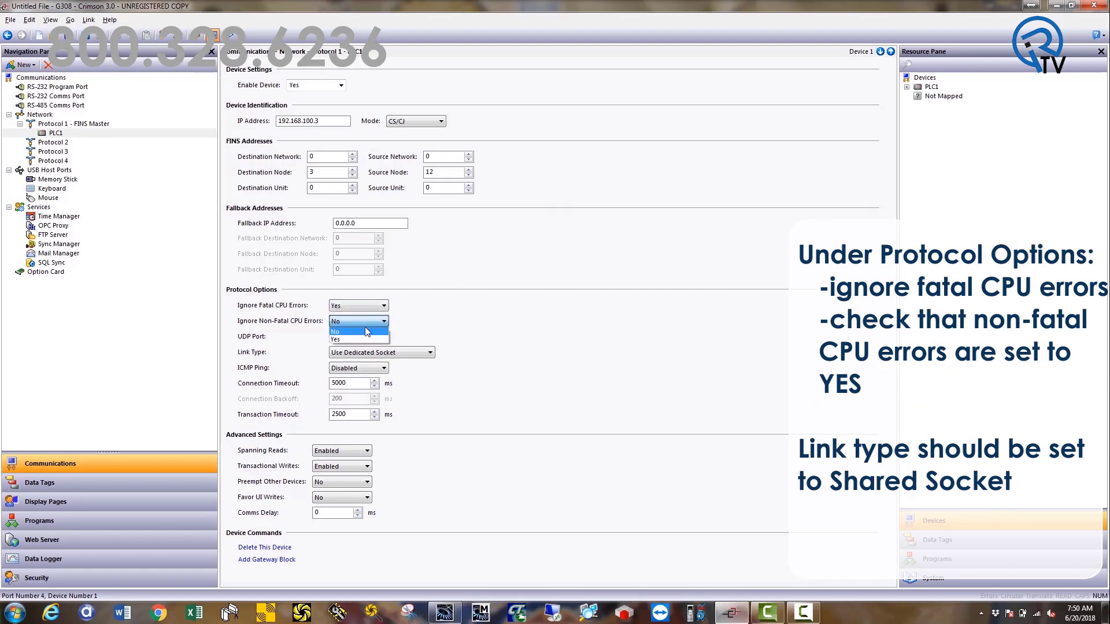
click(362, 338)
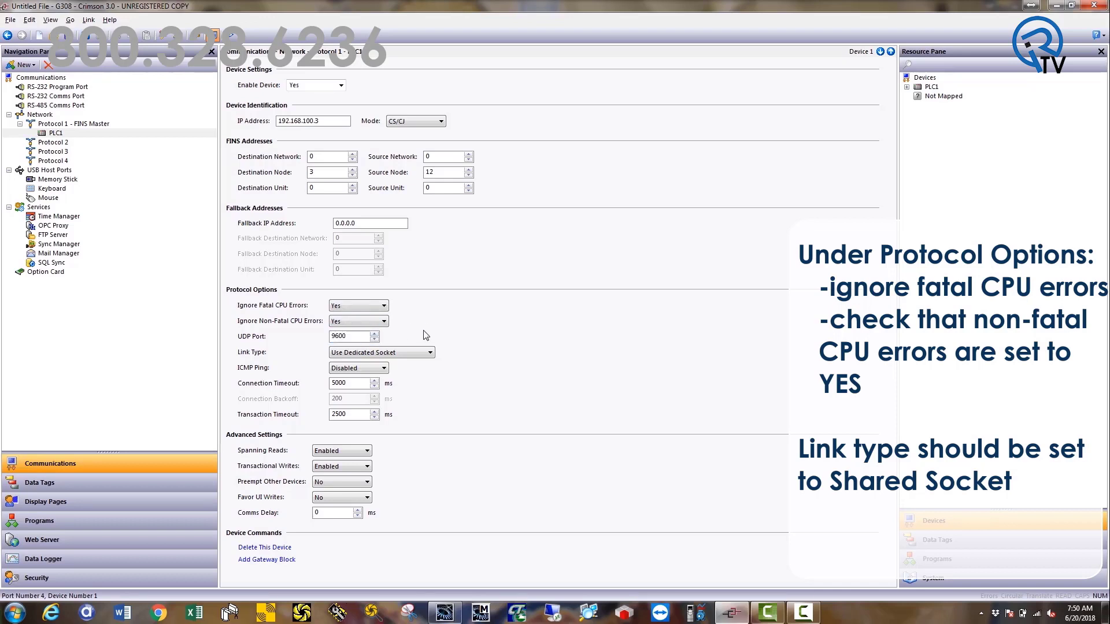
click(419, 352)
click(417, 364)
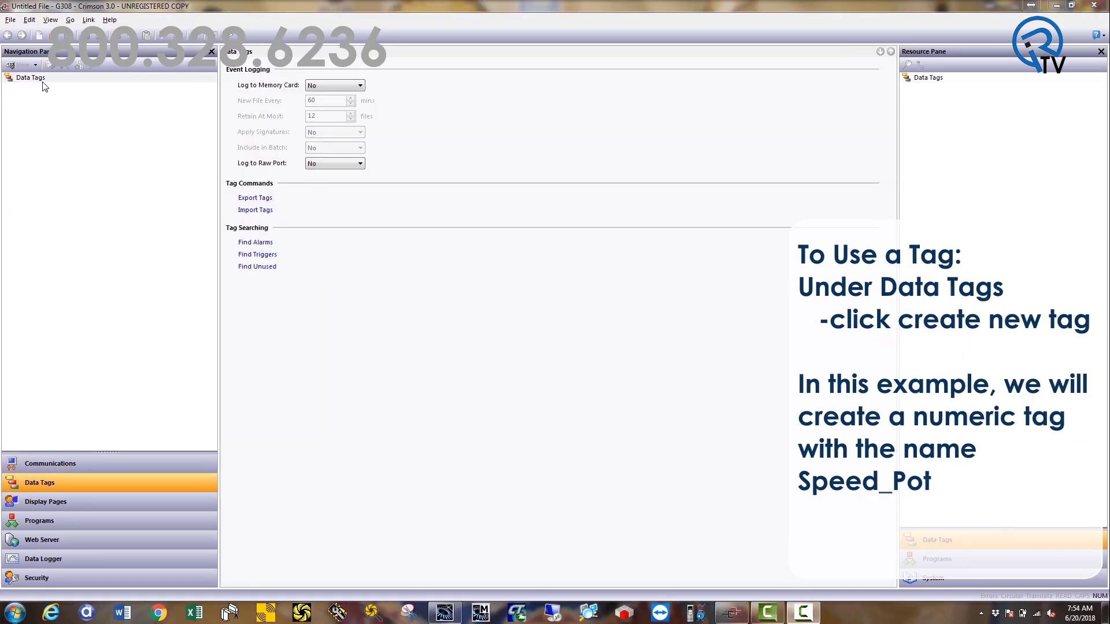
- Create a new numeric tag under Data Tags and rename it Speed_Pot
click(41, 78)
right_click(40, 81)
click(40, 79)
right_click(41, 81)
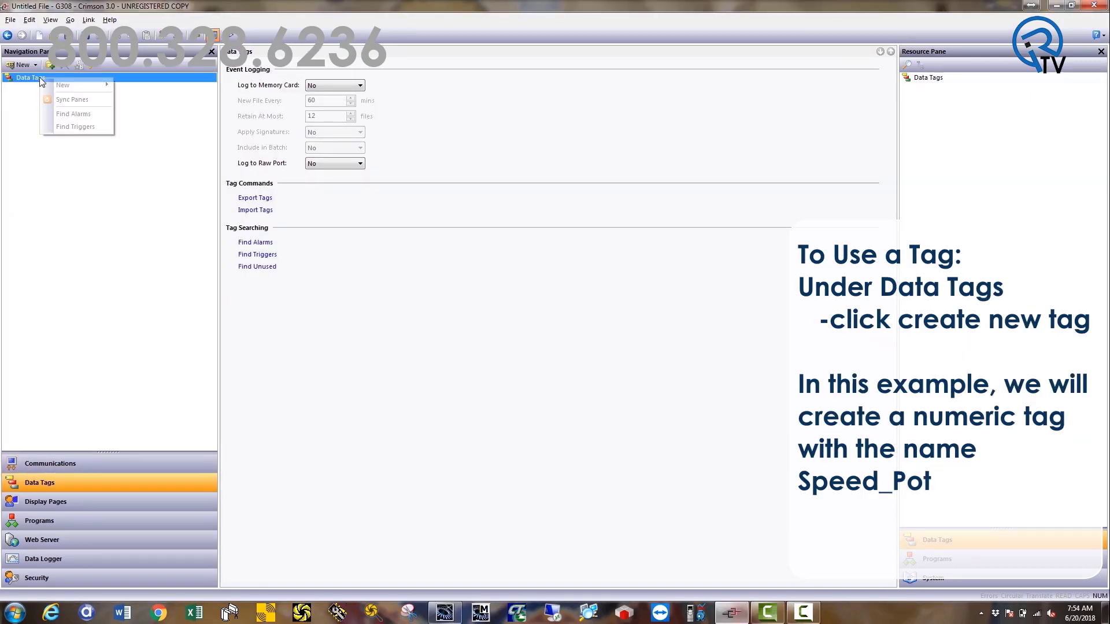
click(146, 86)
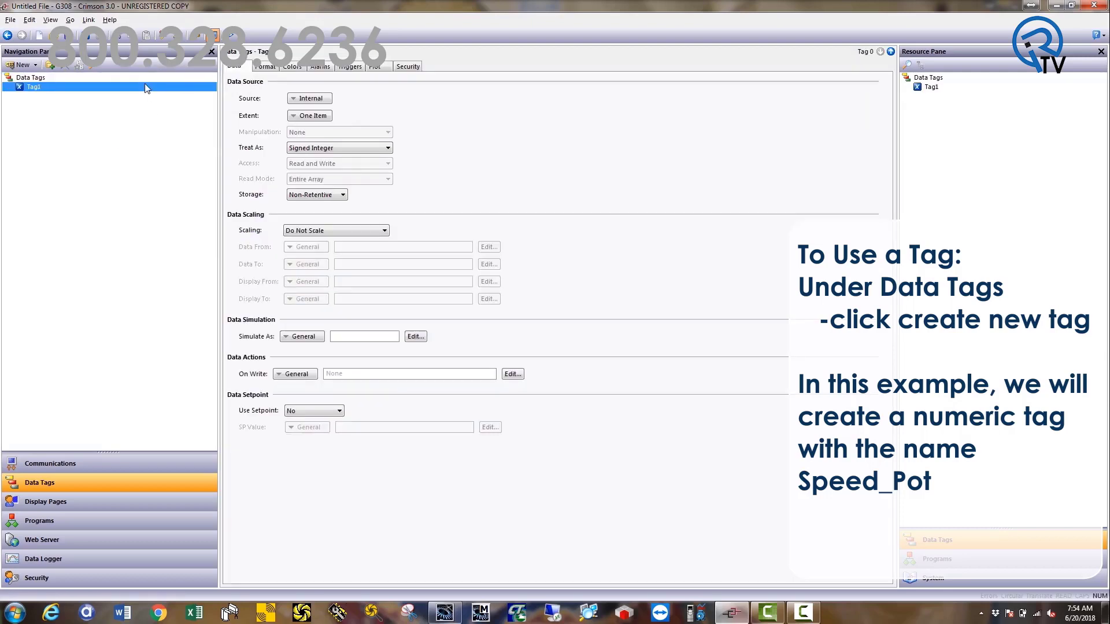
right_click(96, 89)
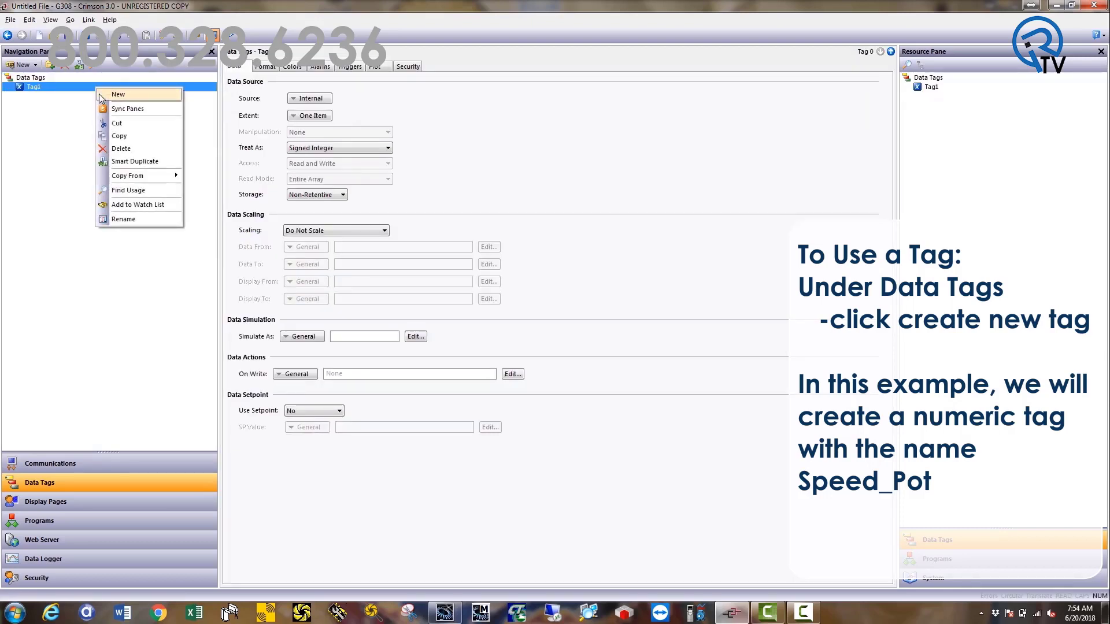
click(128, 219)
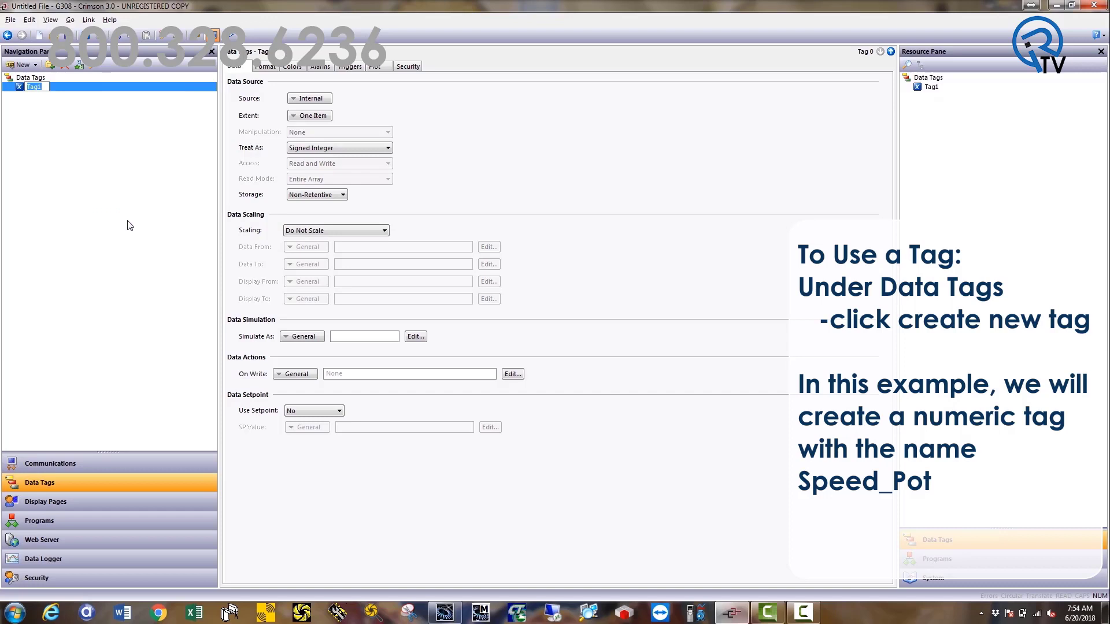
text(S)
text(pe)
text(ed)
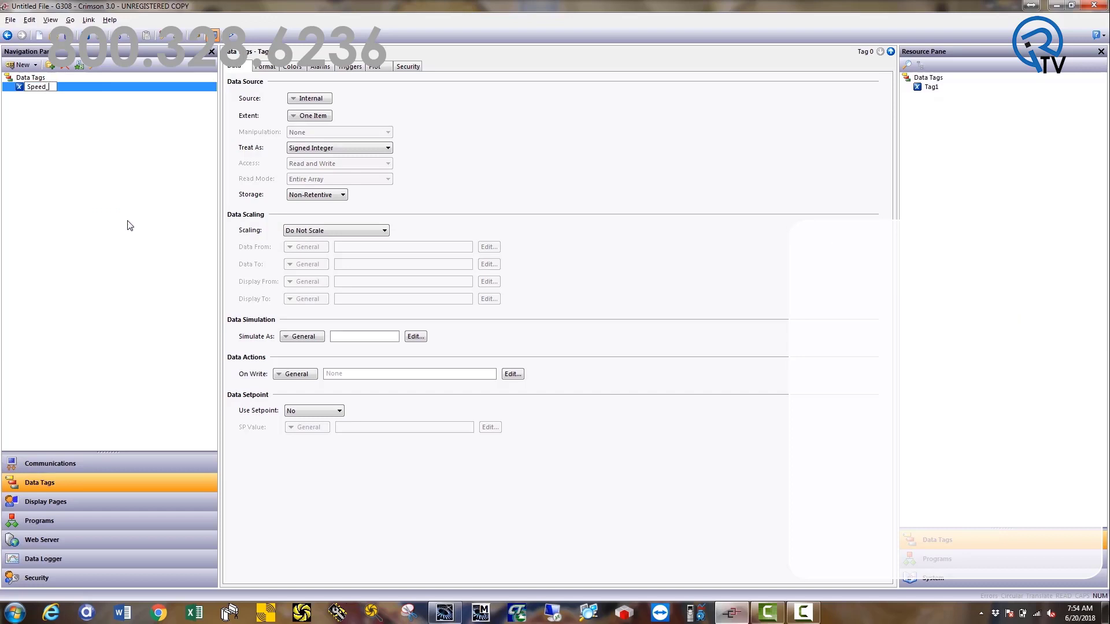
text(_Pot)
- Set Speed_Pot's source to PLC1 address DM00001
click(314, 100)
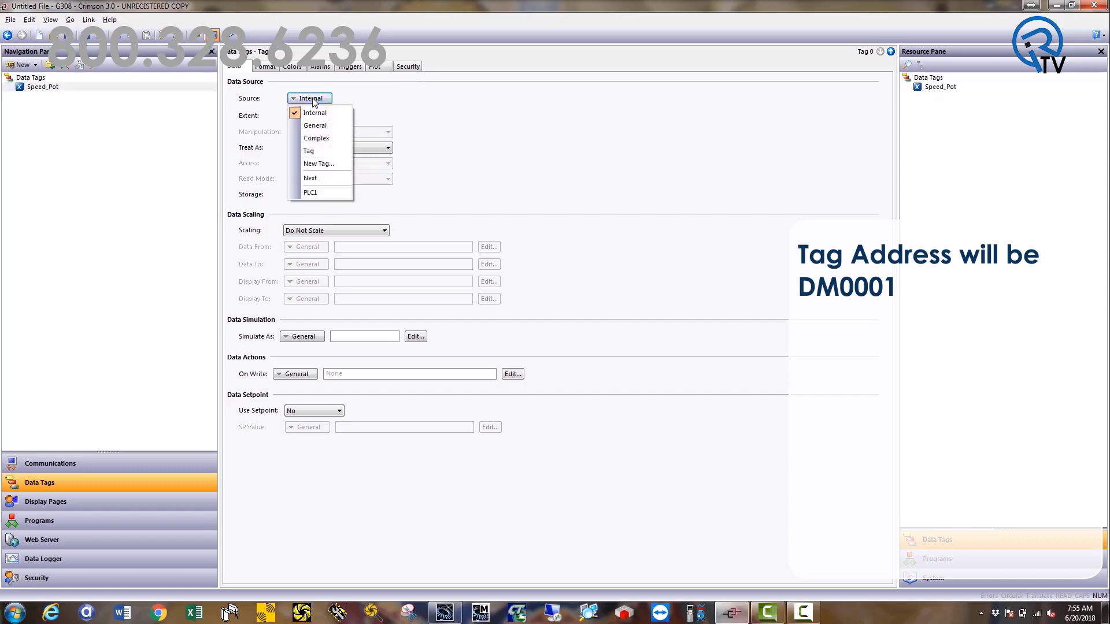
click(327, 193)
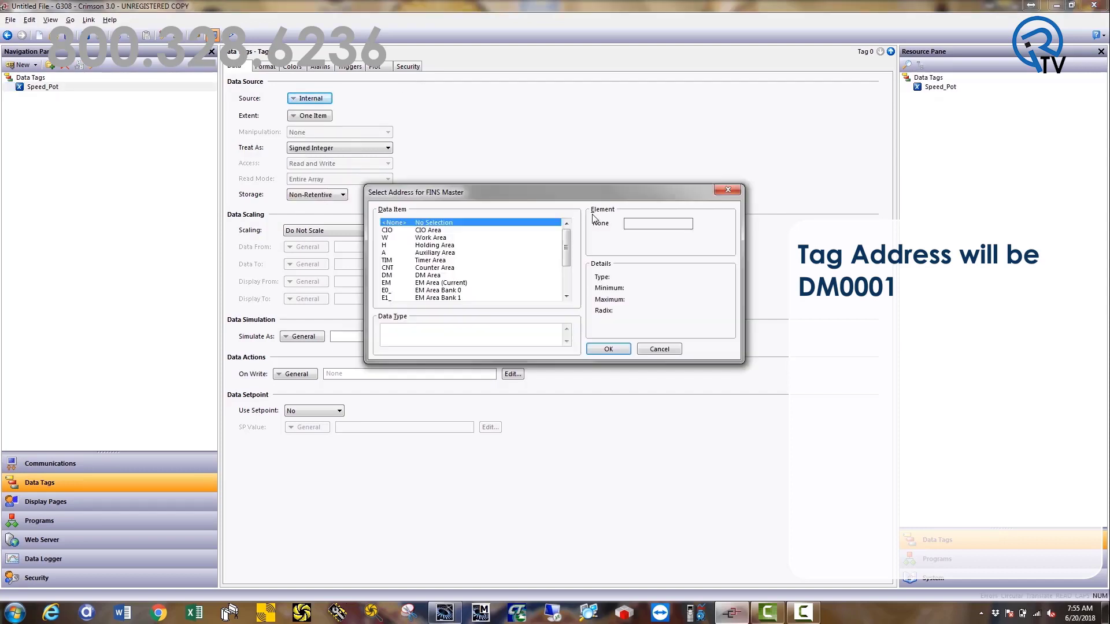
click(399, 275)
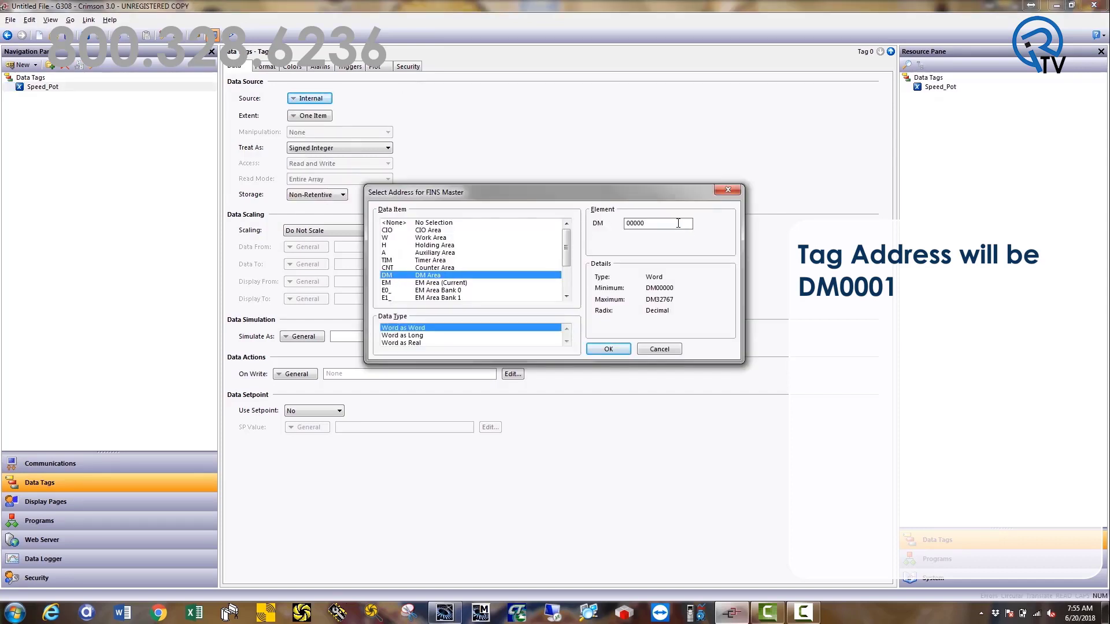
text(1)
click(615, 349)
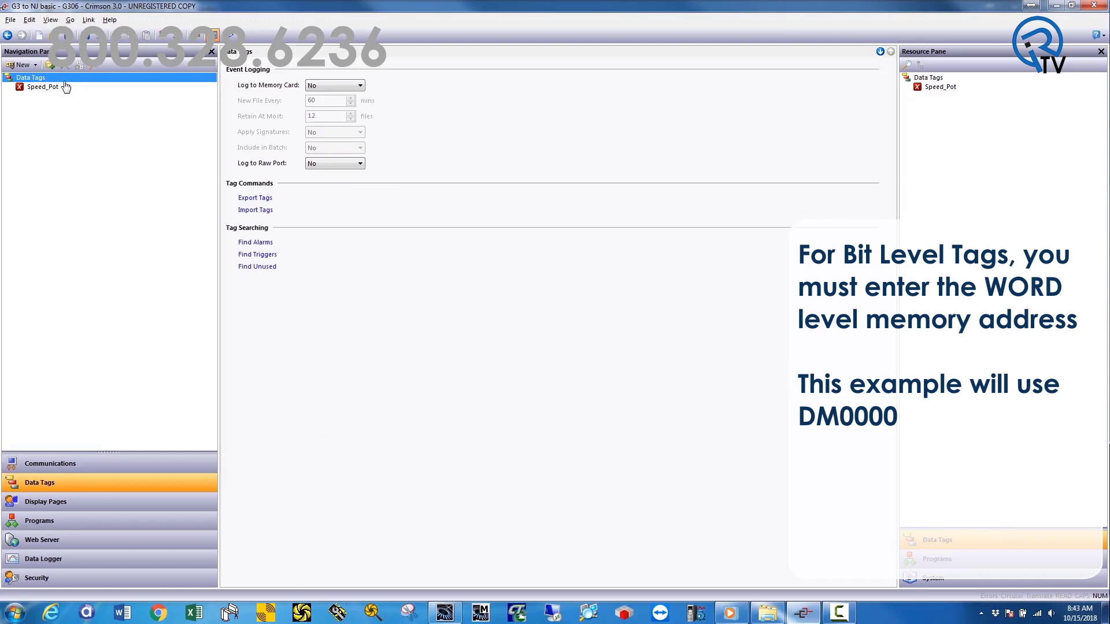
- Create a new flag tag and rename it Bit
click(157, 97)
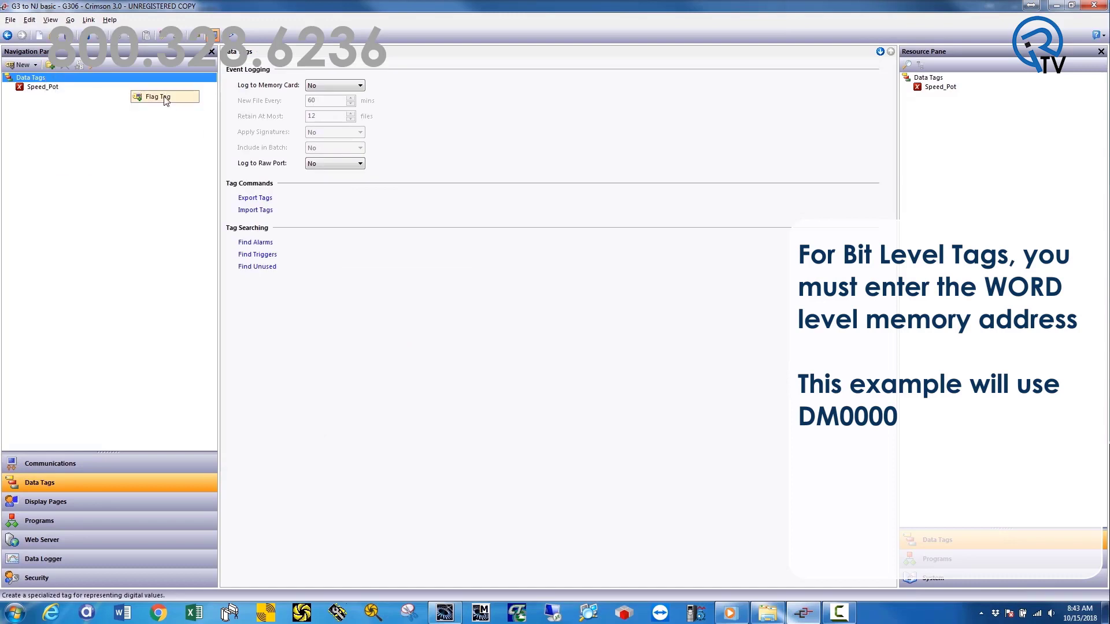
right_click(54, 101)
click(94, 231)
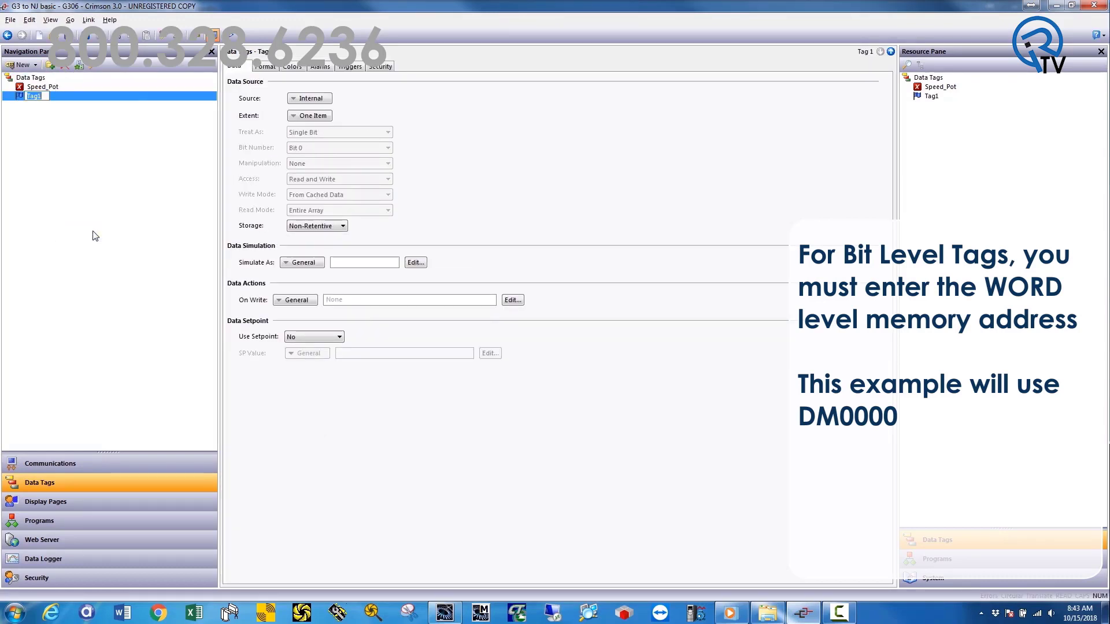
text(Bit)
key(Return)
- Link Bit to PLC1 word DM00000, then check the matching variable in Sysmac Studio
click(311, 98)
click(335, 188)
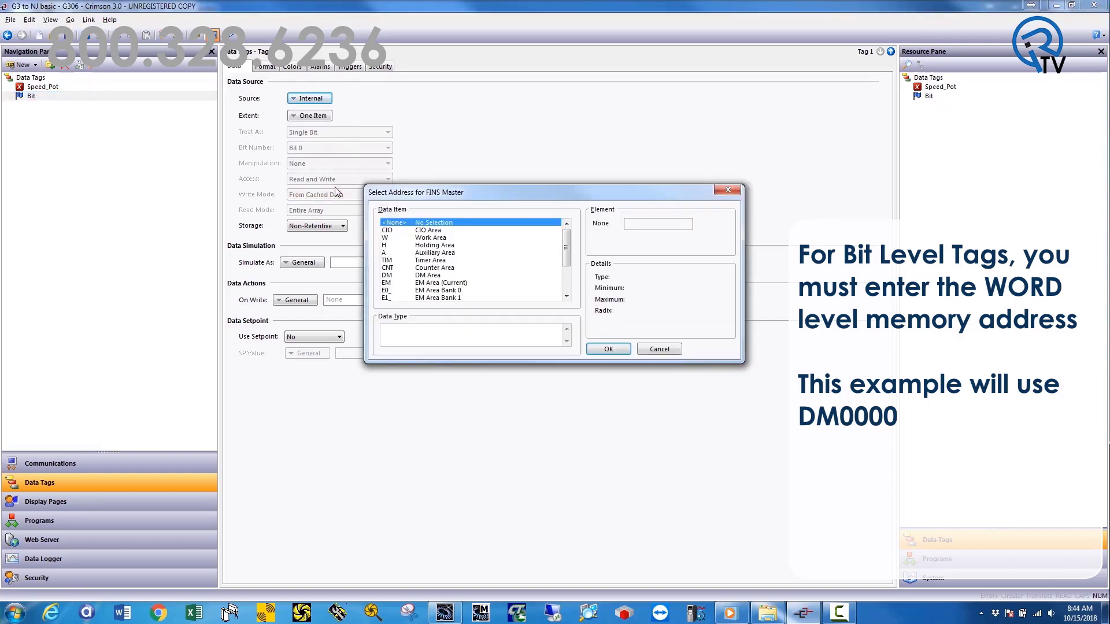
click(430, 275)
click(608, 349)
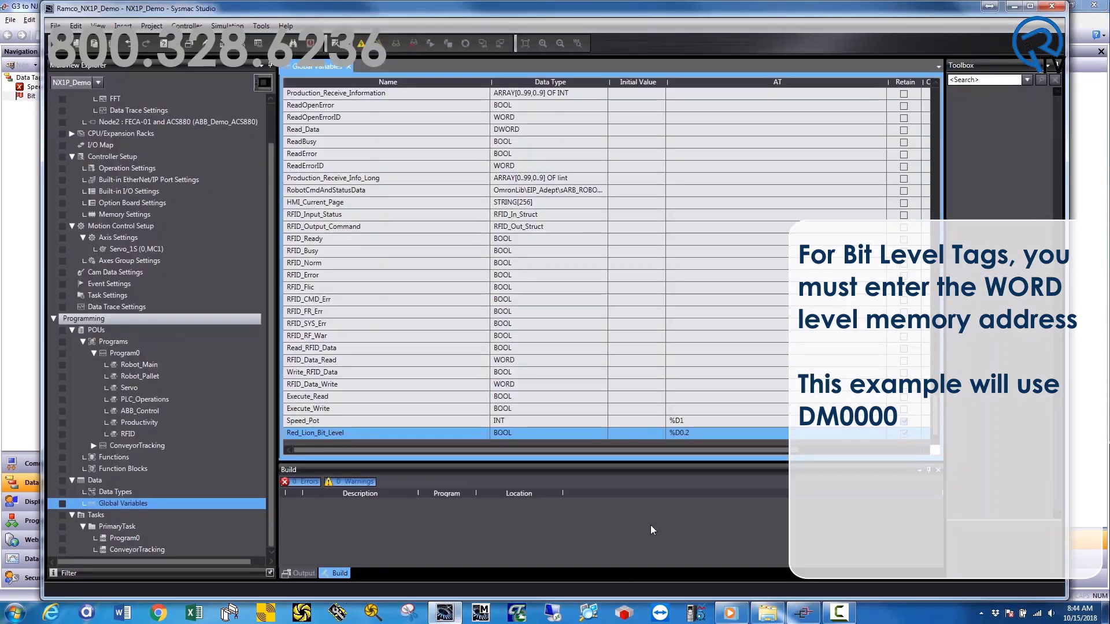
click(445, 613)
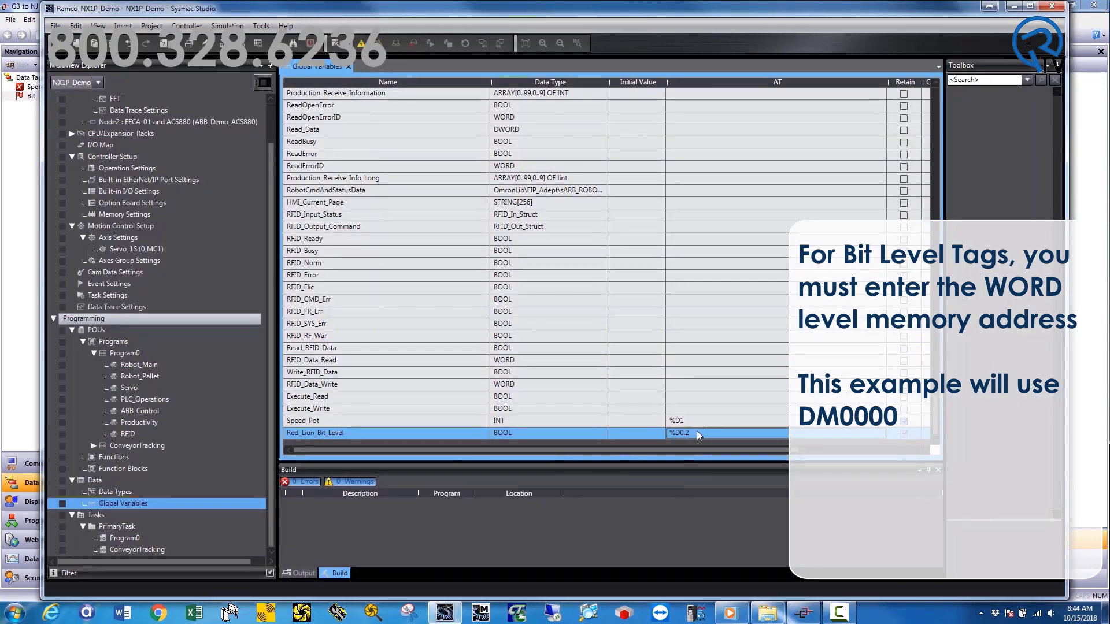
- Make the Bit tag treat DM00000 as a little-endian bit array using bit 2
click(803, 612)
click(315, 116)
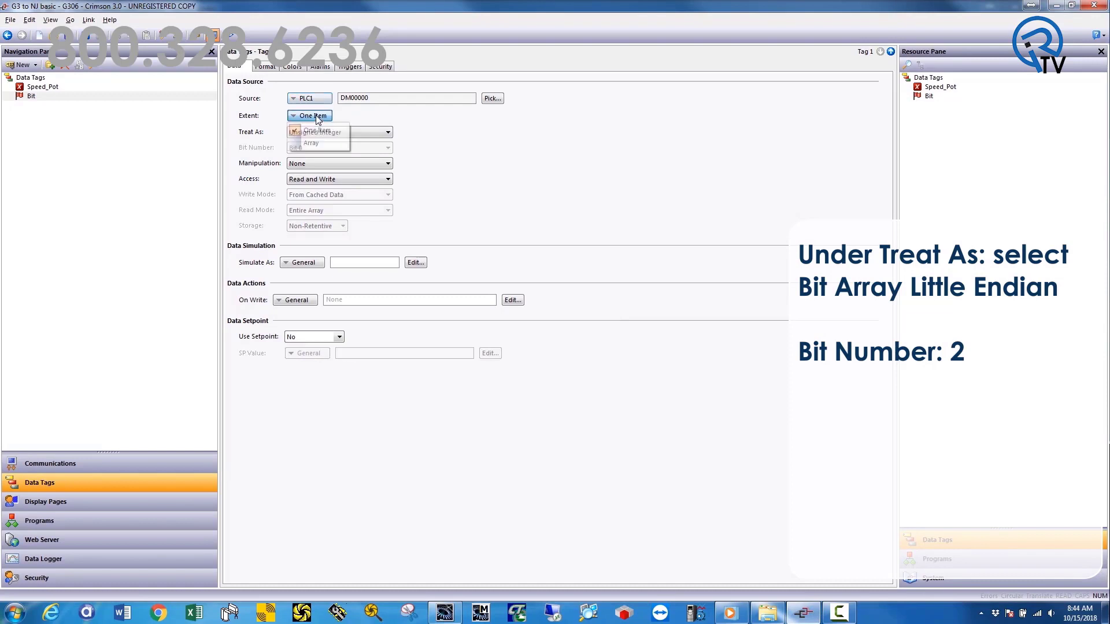
click(370, 132)
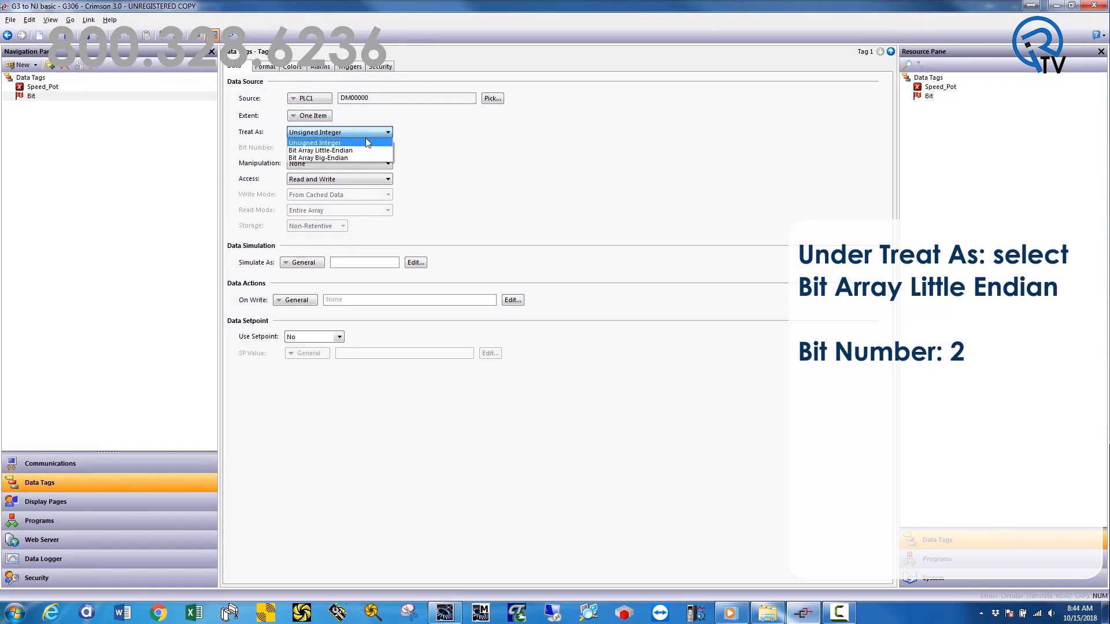
click(364, 152)
click(352, 149)
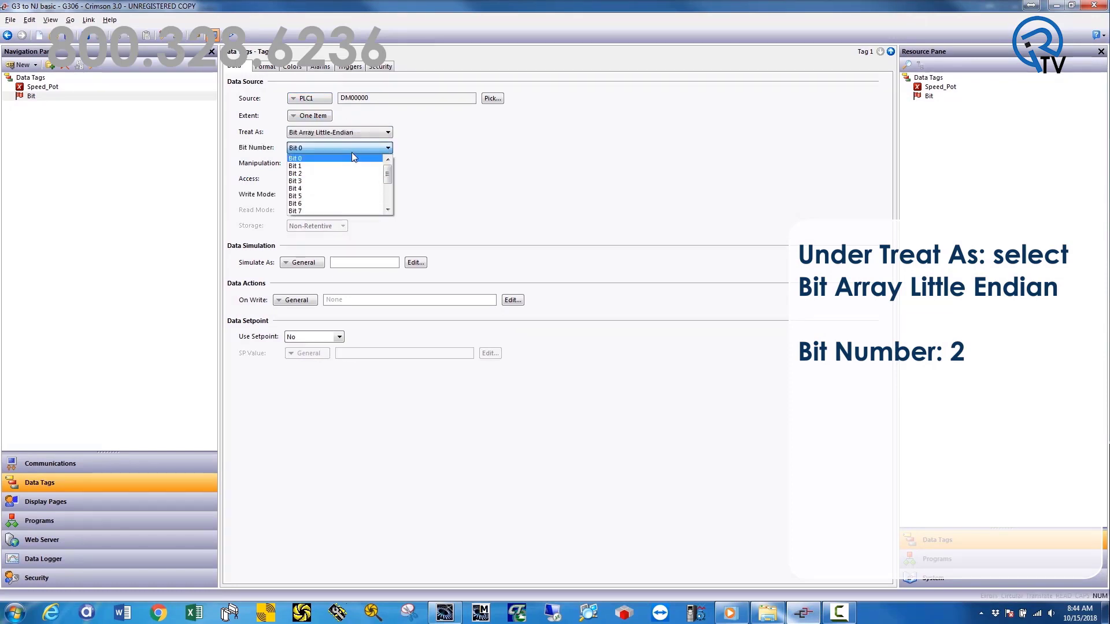
click(349, 174)
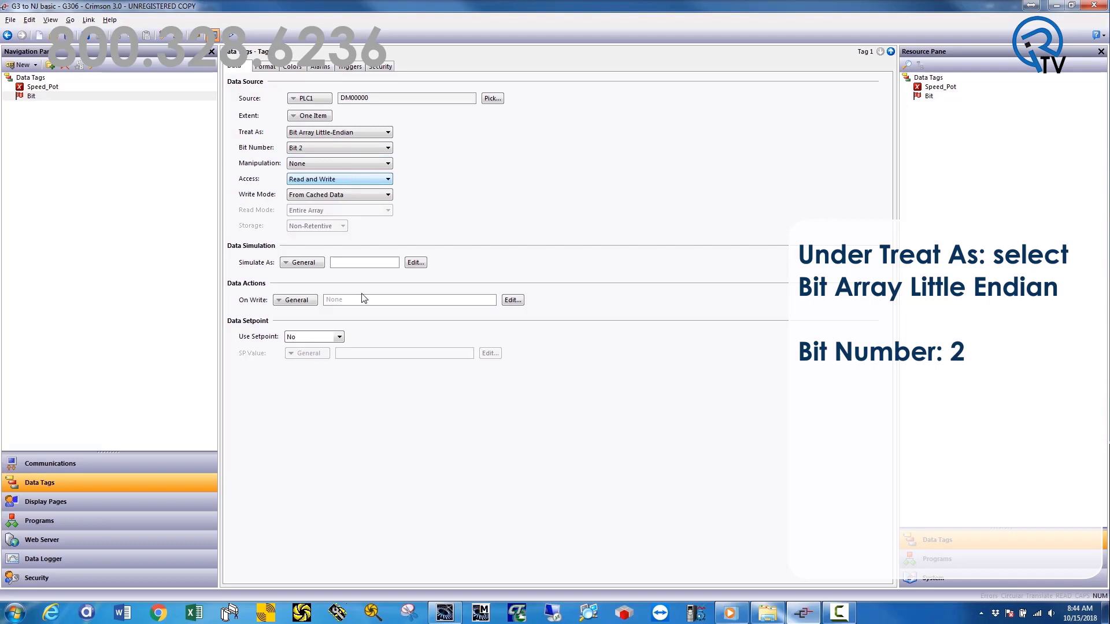
click(444, 611)
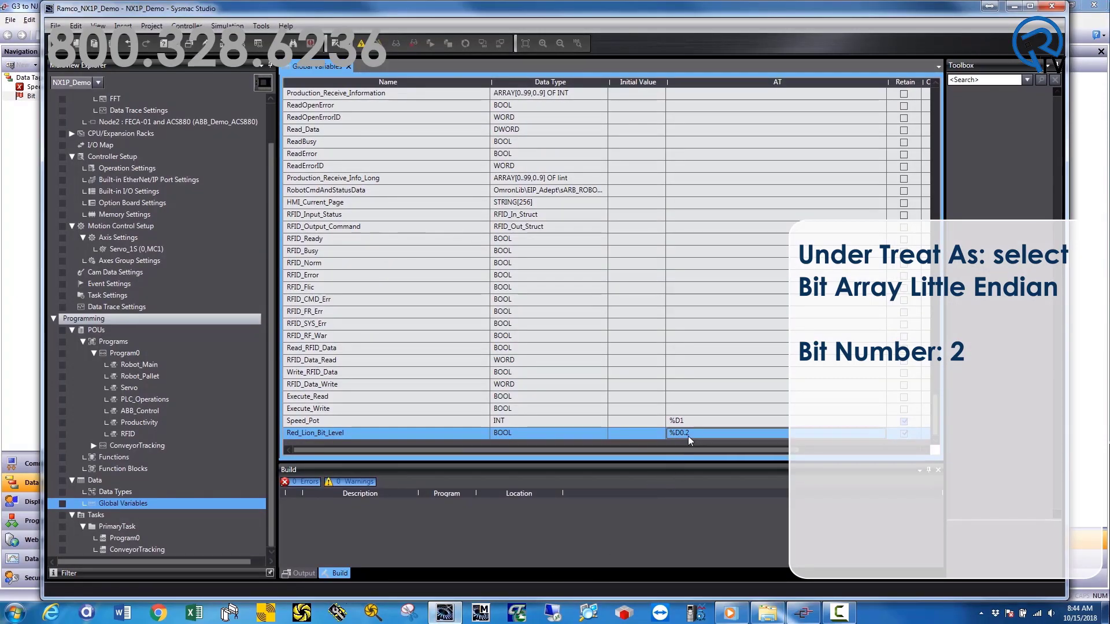
- Review the Bit tag's data settings, then open Sysmac Studio's Controller transfer options
click(797, 611)
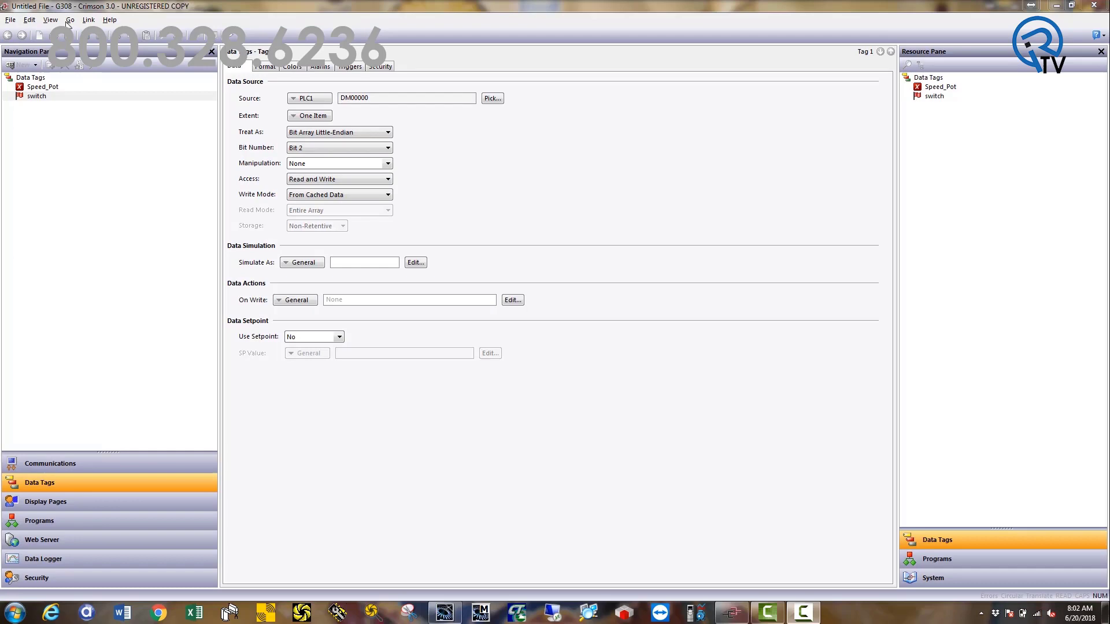
click(89, 19)
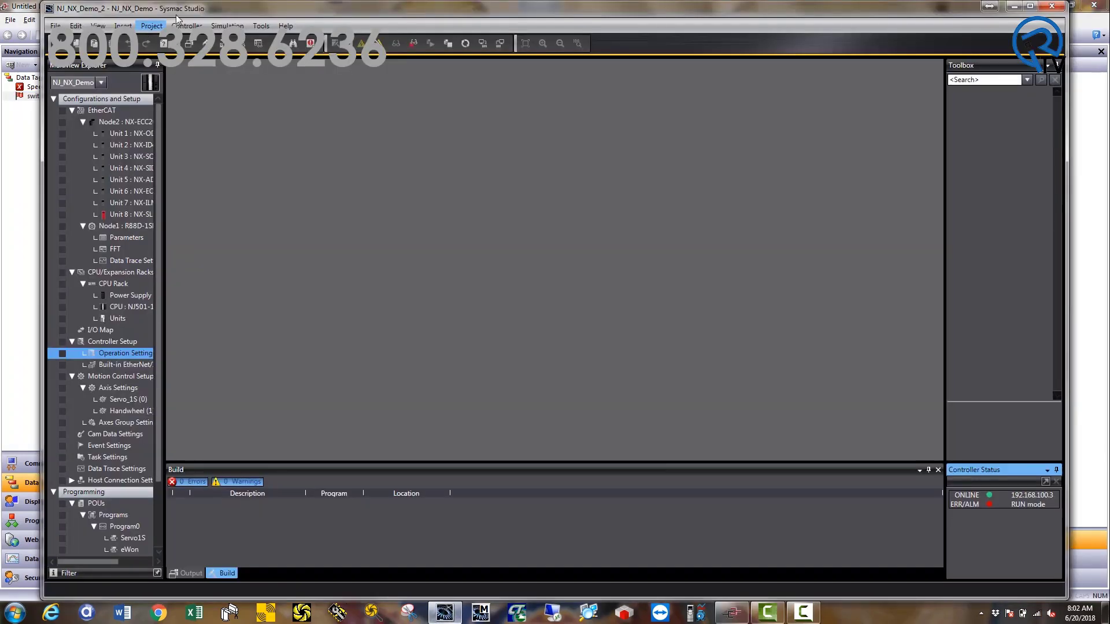
click(186, 26)
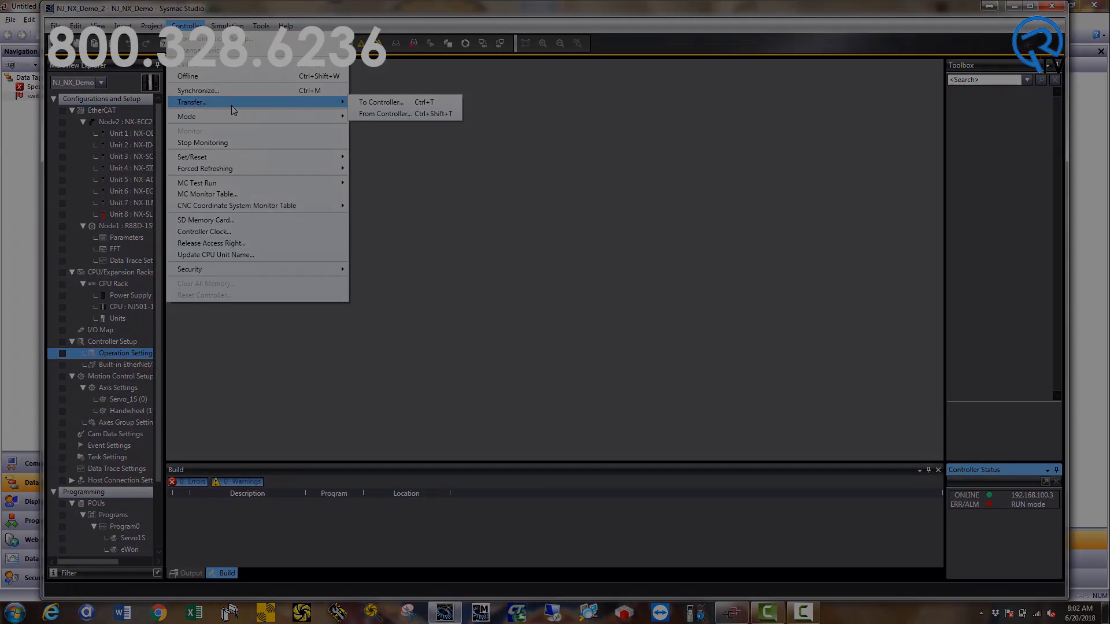